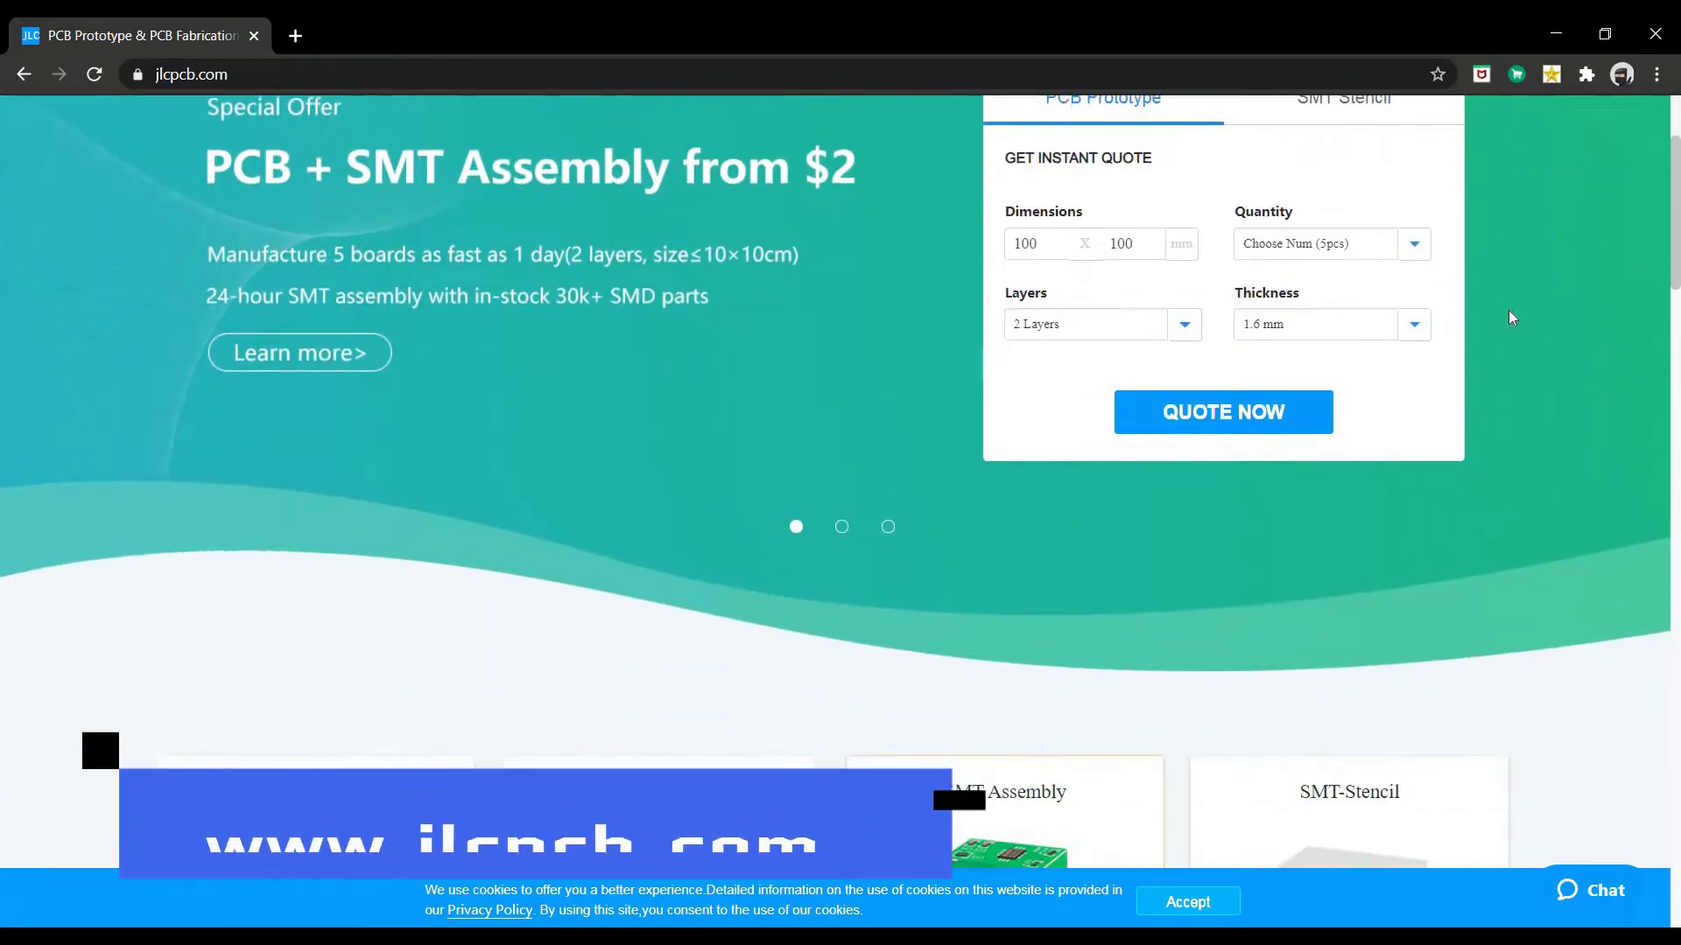
- Review the ESP32 Weather Station board in EasyEDA and send its Gerber files to JLCPCB
{"action": "scroll", "coordinate": [1509, 312], "scroll_direction": "up", "scroll_amount": 4}
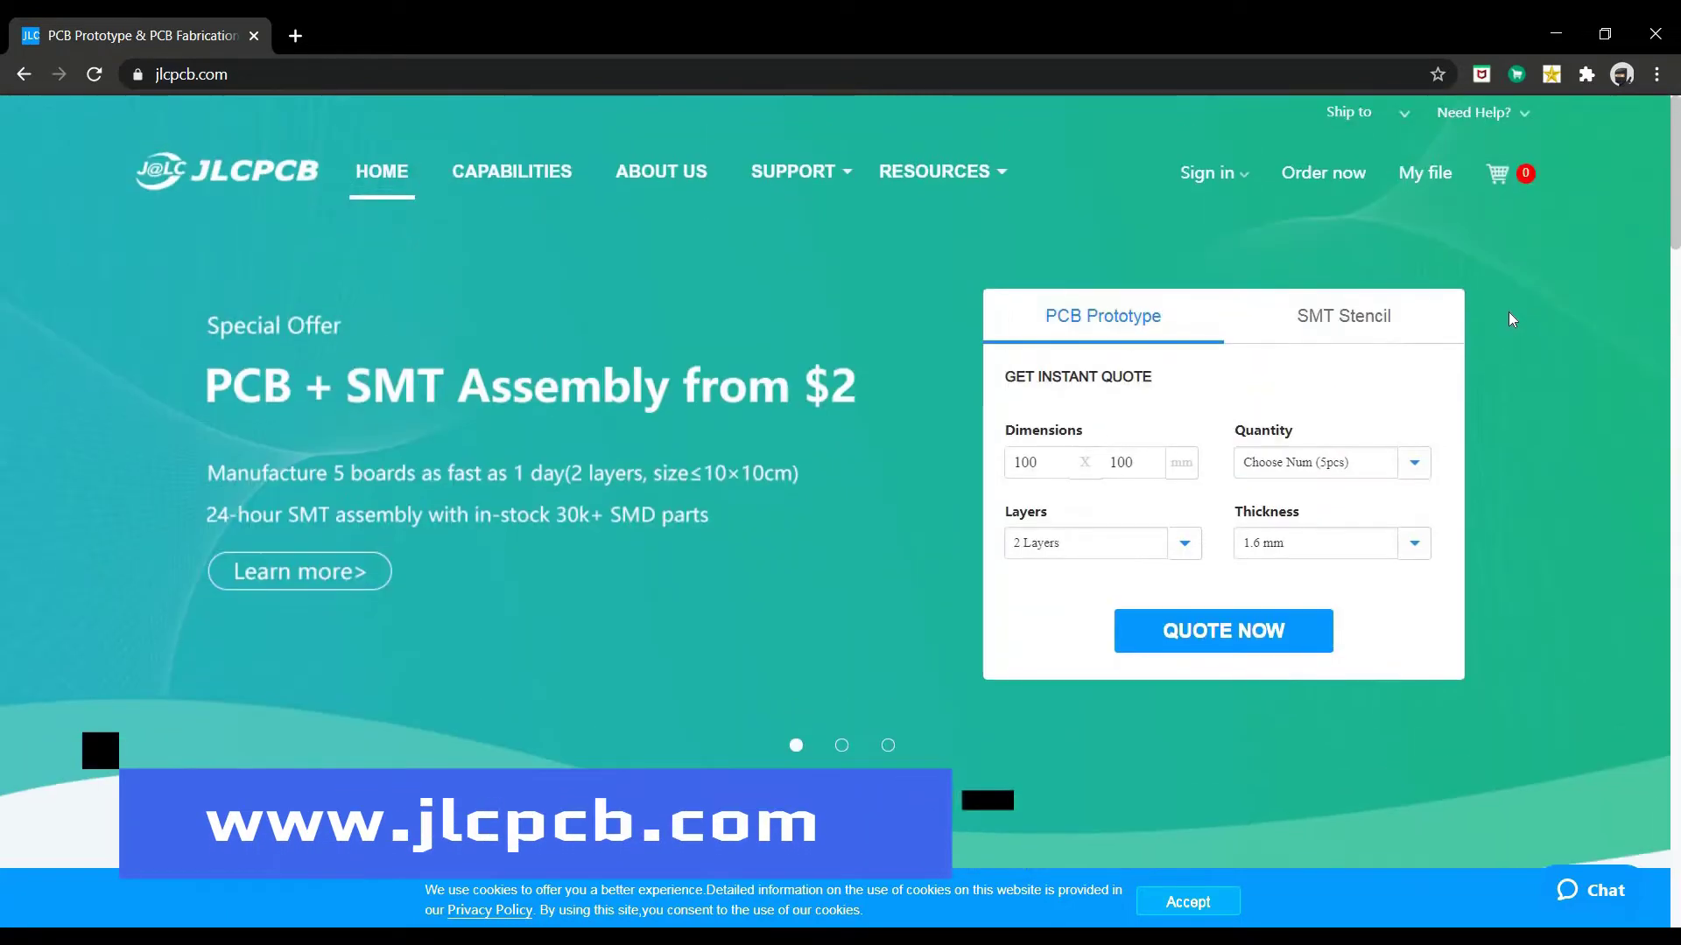
{"action": "scroll", "coordinate": [1509, 313], "scroll_direction": "down", "scroll_amount": 5}
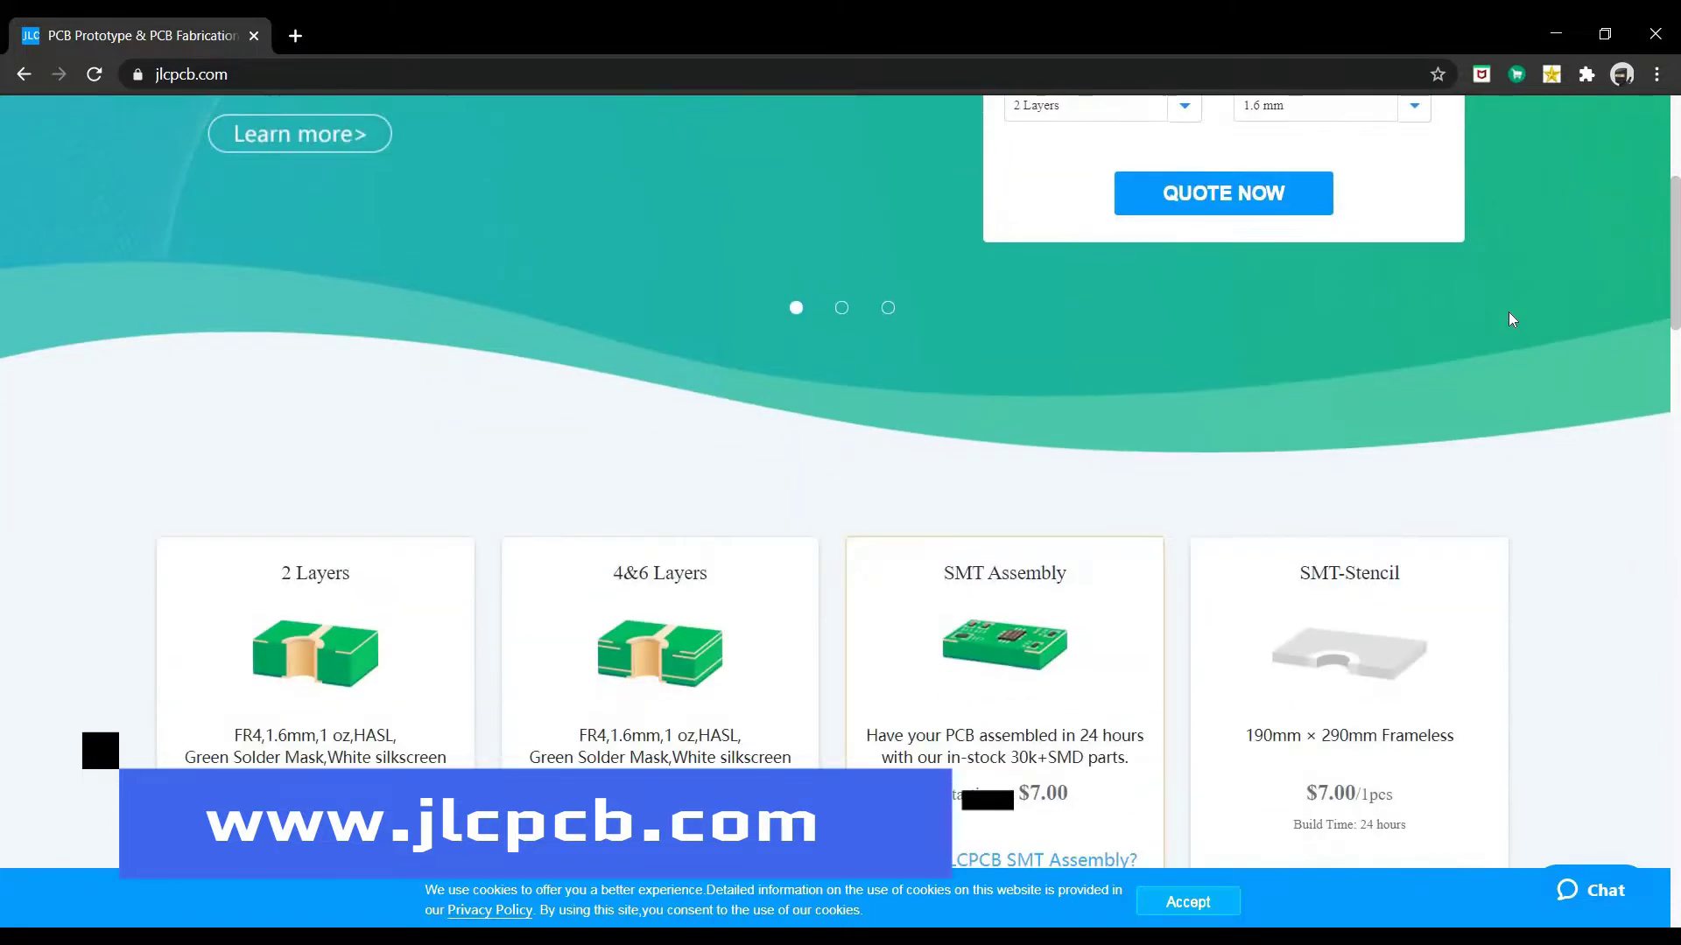
{"action": "scroll", "coordinate": [1509, 313], "scroll_direction": "down", "scroll_amount": 7}
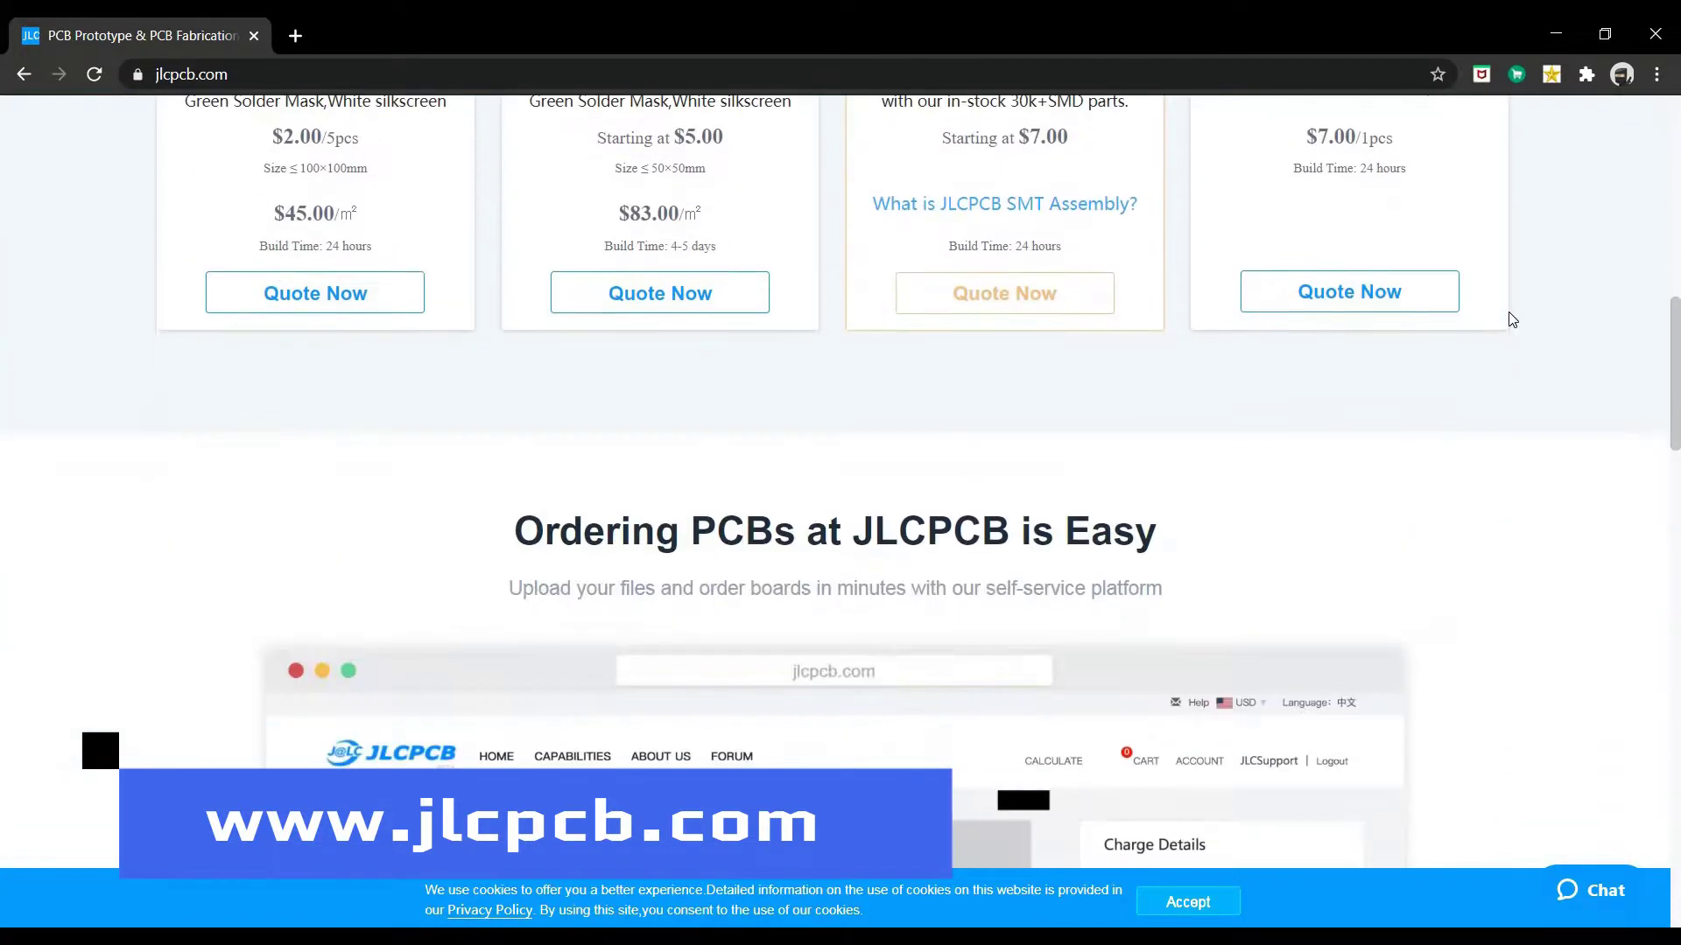
{"action": "scroll", "coordinate": [1512, 318], "scroll_direction": "down", "scroll_amount": 9}
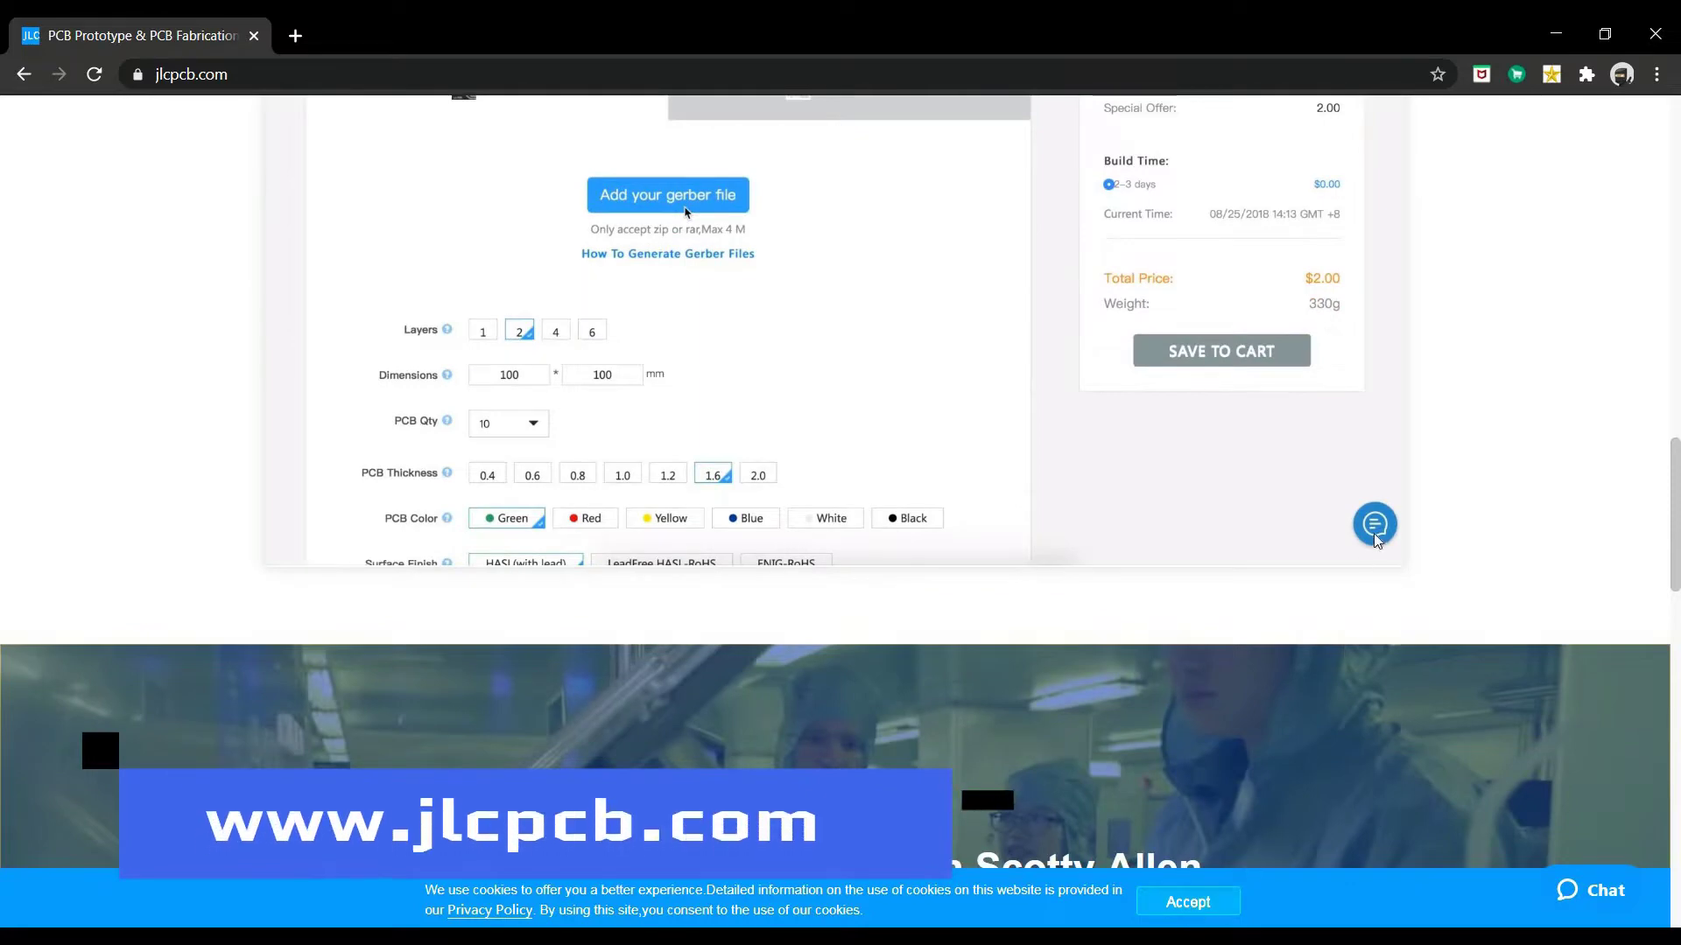
{"action": "scroll", "coordinate": [1426, 529], "scroll_direction": "up", "scroll_amount": 20}
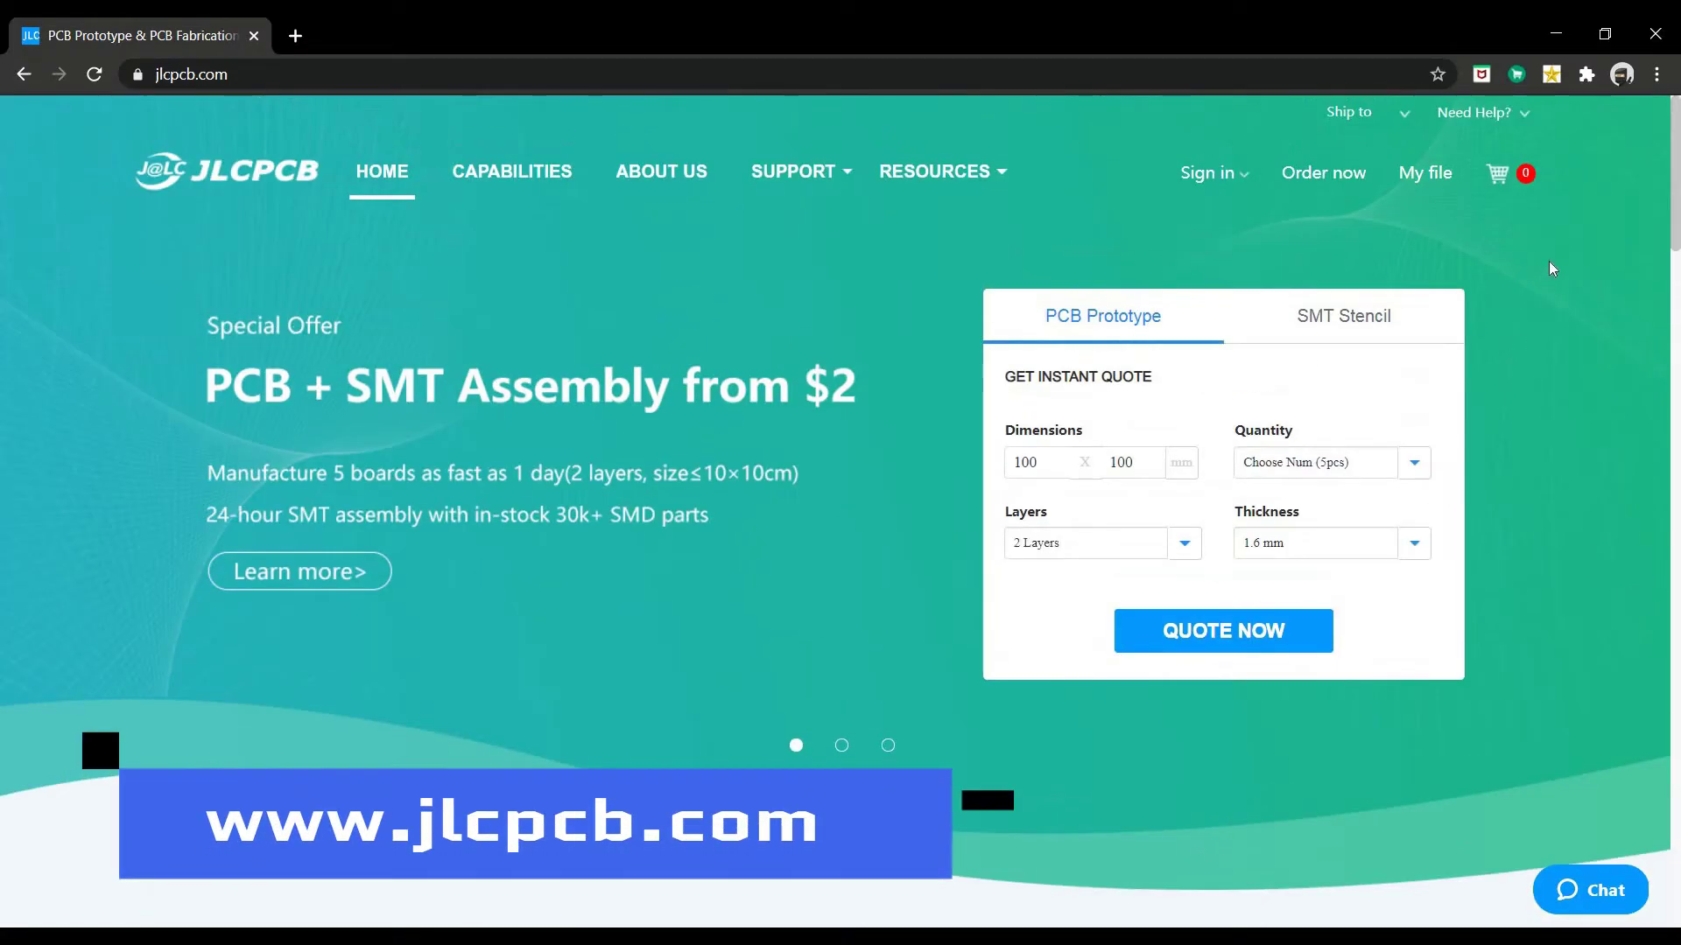
{"action": "scroll", "coordinate": [1556, 263], "scroll_direction": "down", "scroll_amount": 5}
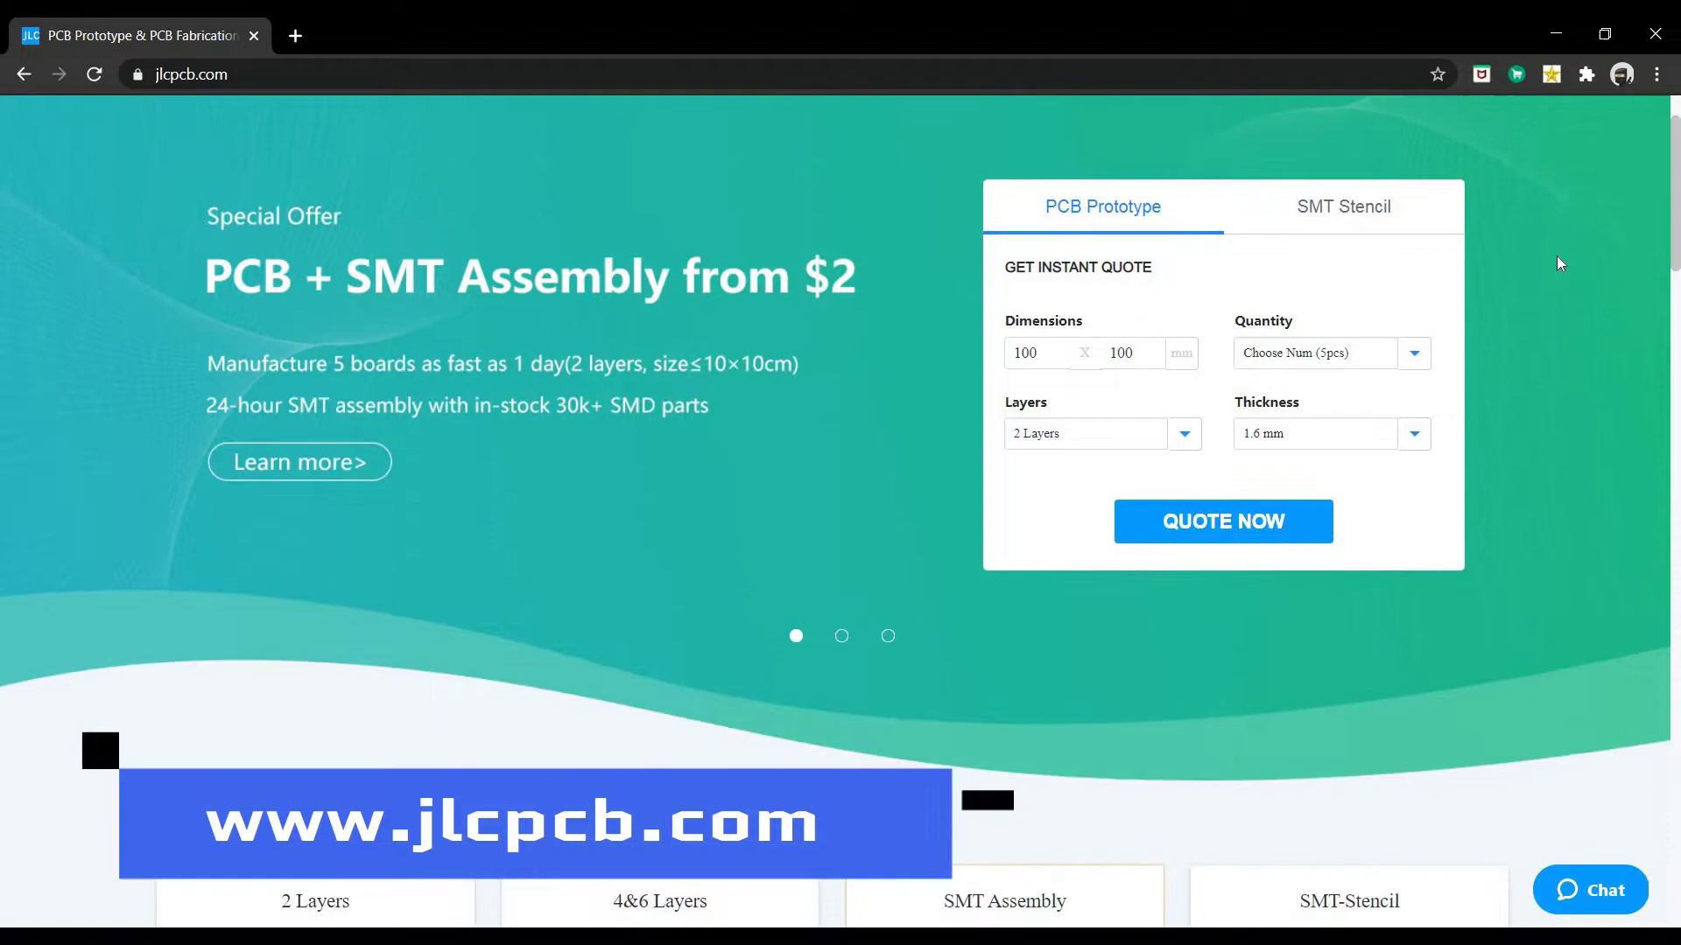
{"action": "scroll", "coordinate": [1556, 263], "scroll_direction": "down", "scroll_amount": 4}
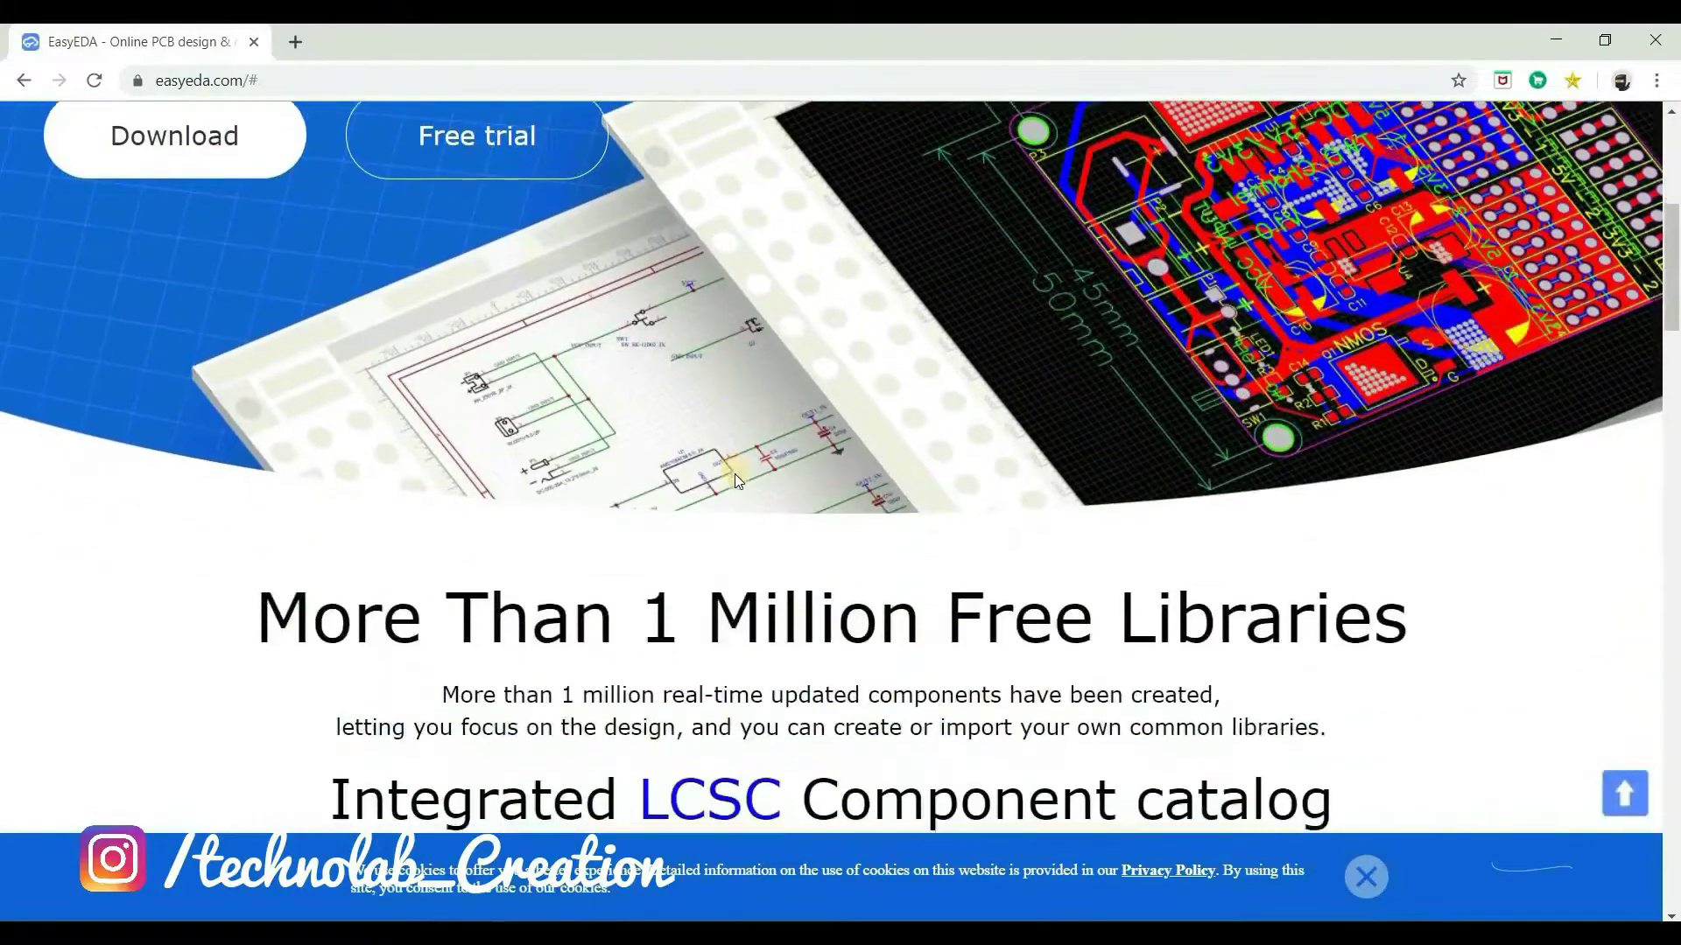
{"action": "scroll", "coordinate": [735, 475], "scroll_direction": "down", "scroll_amount": 3}
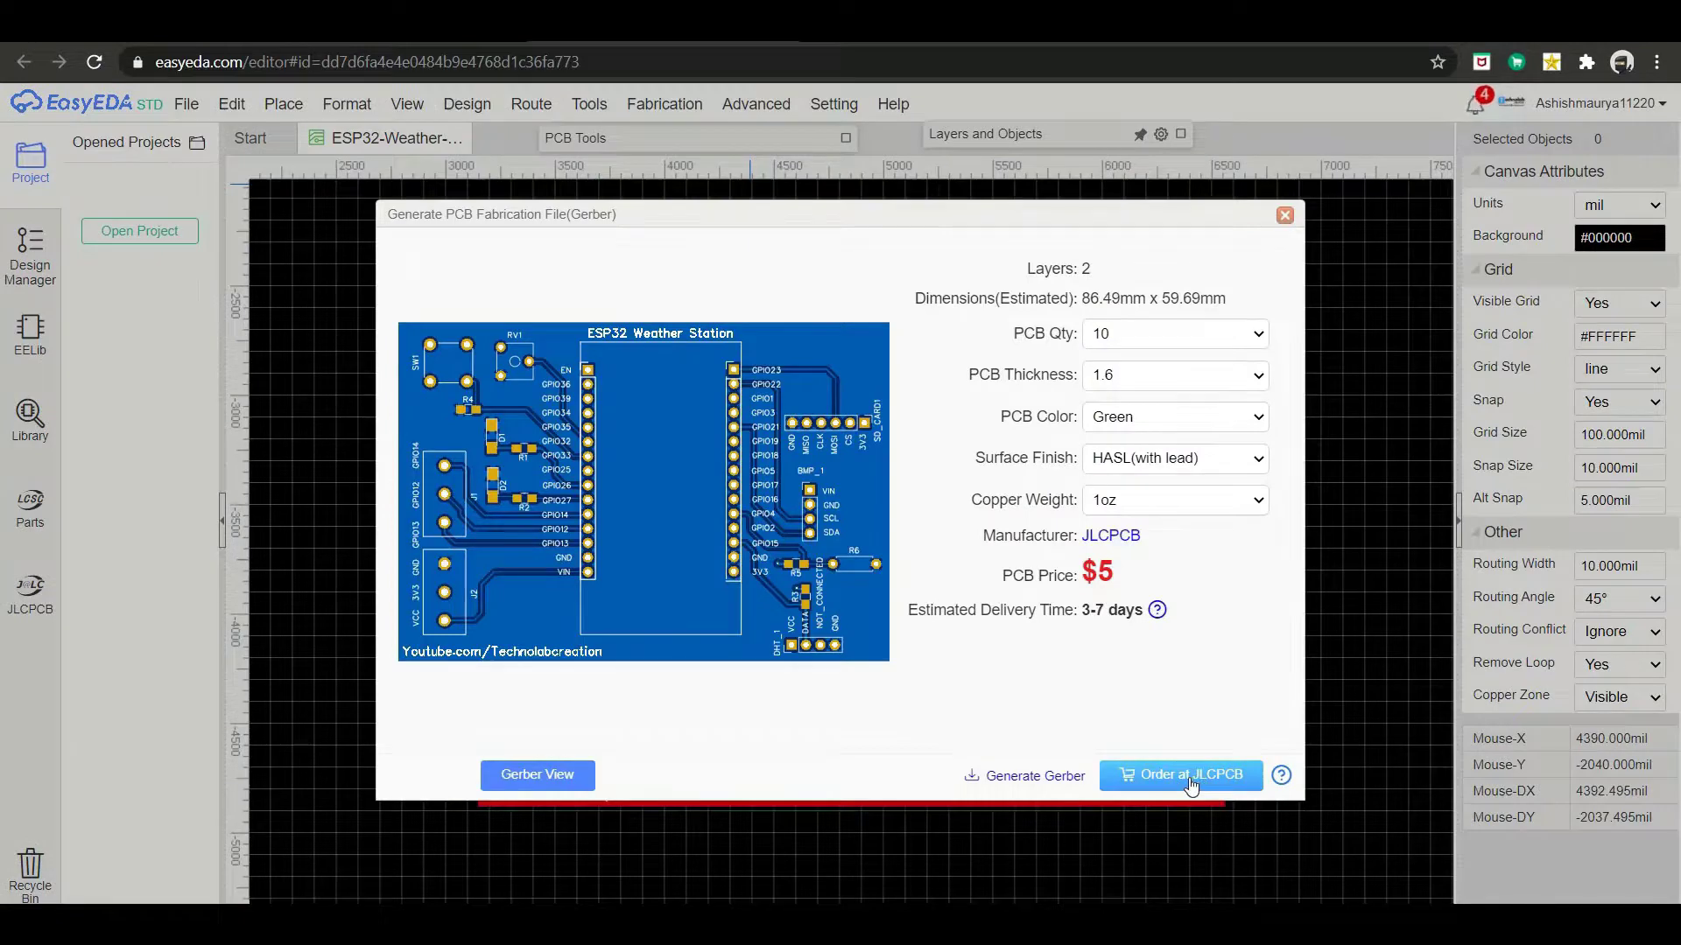
{"action": "left_click", "coordinate": [1191, 779]}
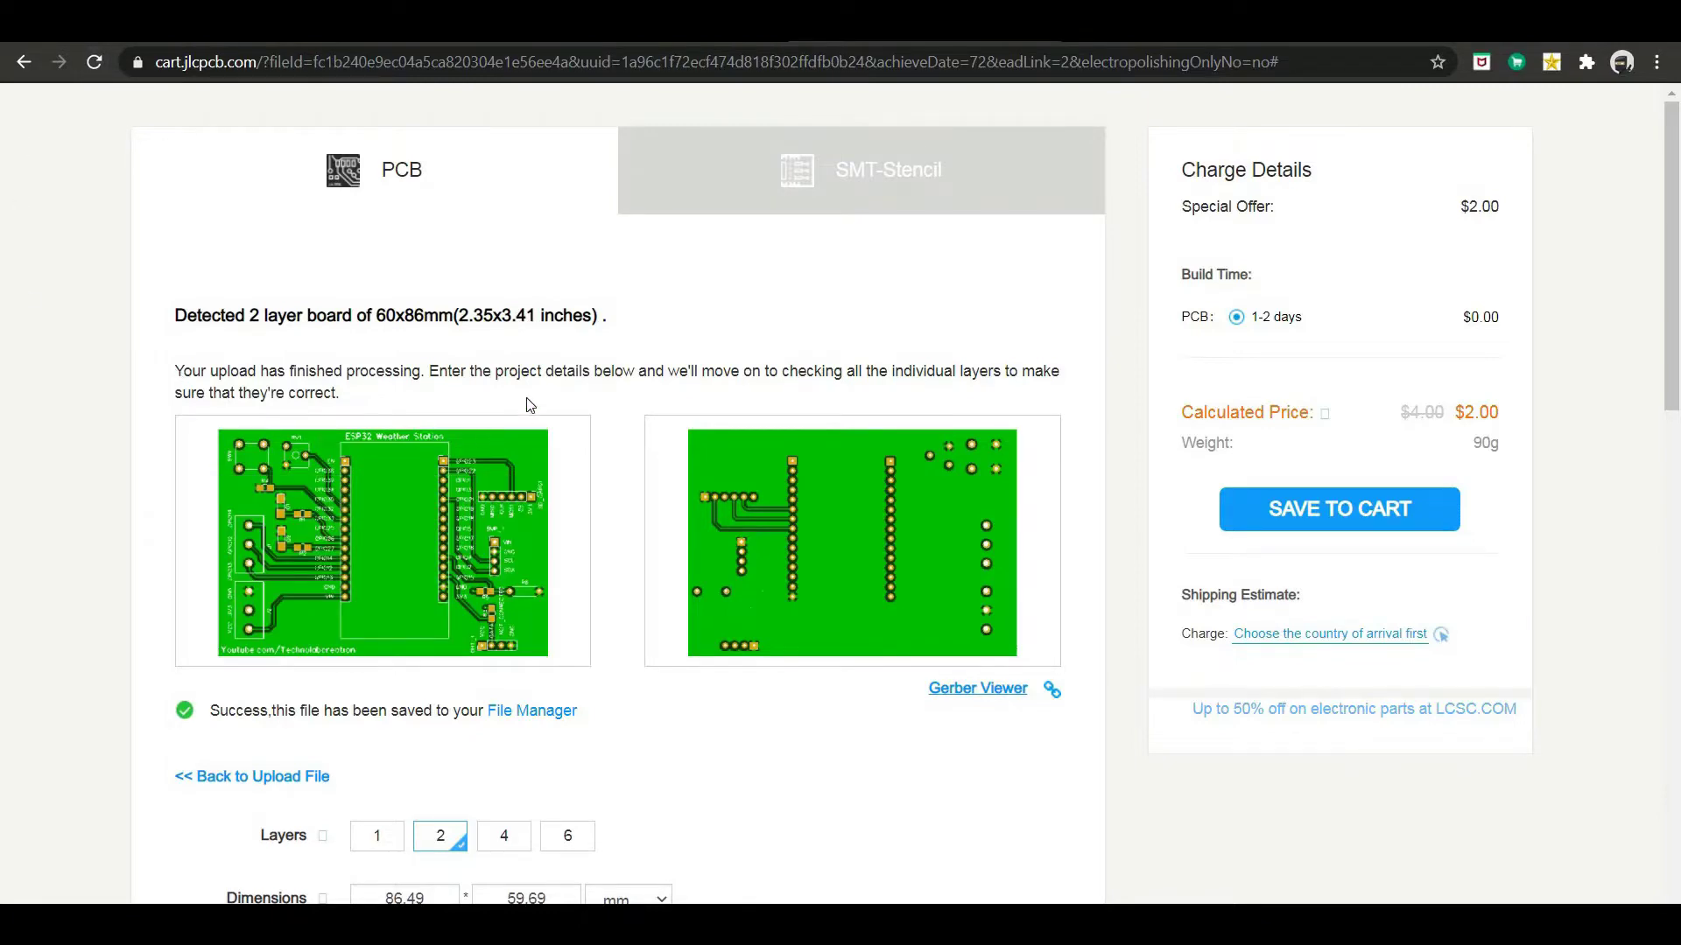
- Check the 2-layer, 10-piece, 1.6 mm green board options and save the order to the cart
{"action": "scroll", "coordinate": [571, 443], "scroll_direction": "down", "scroll_amount": 15}
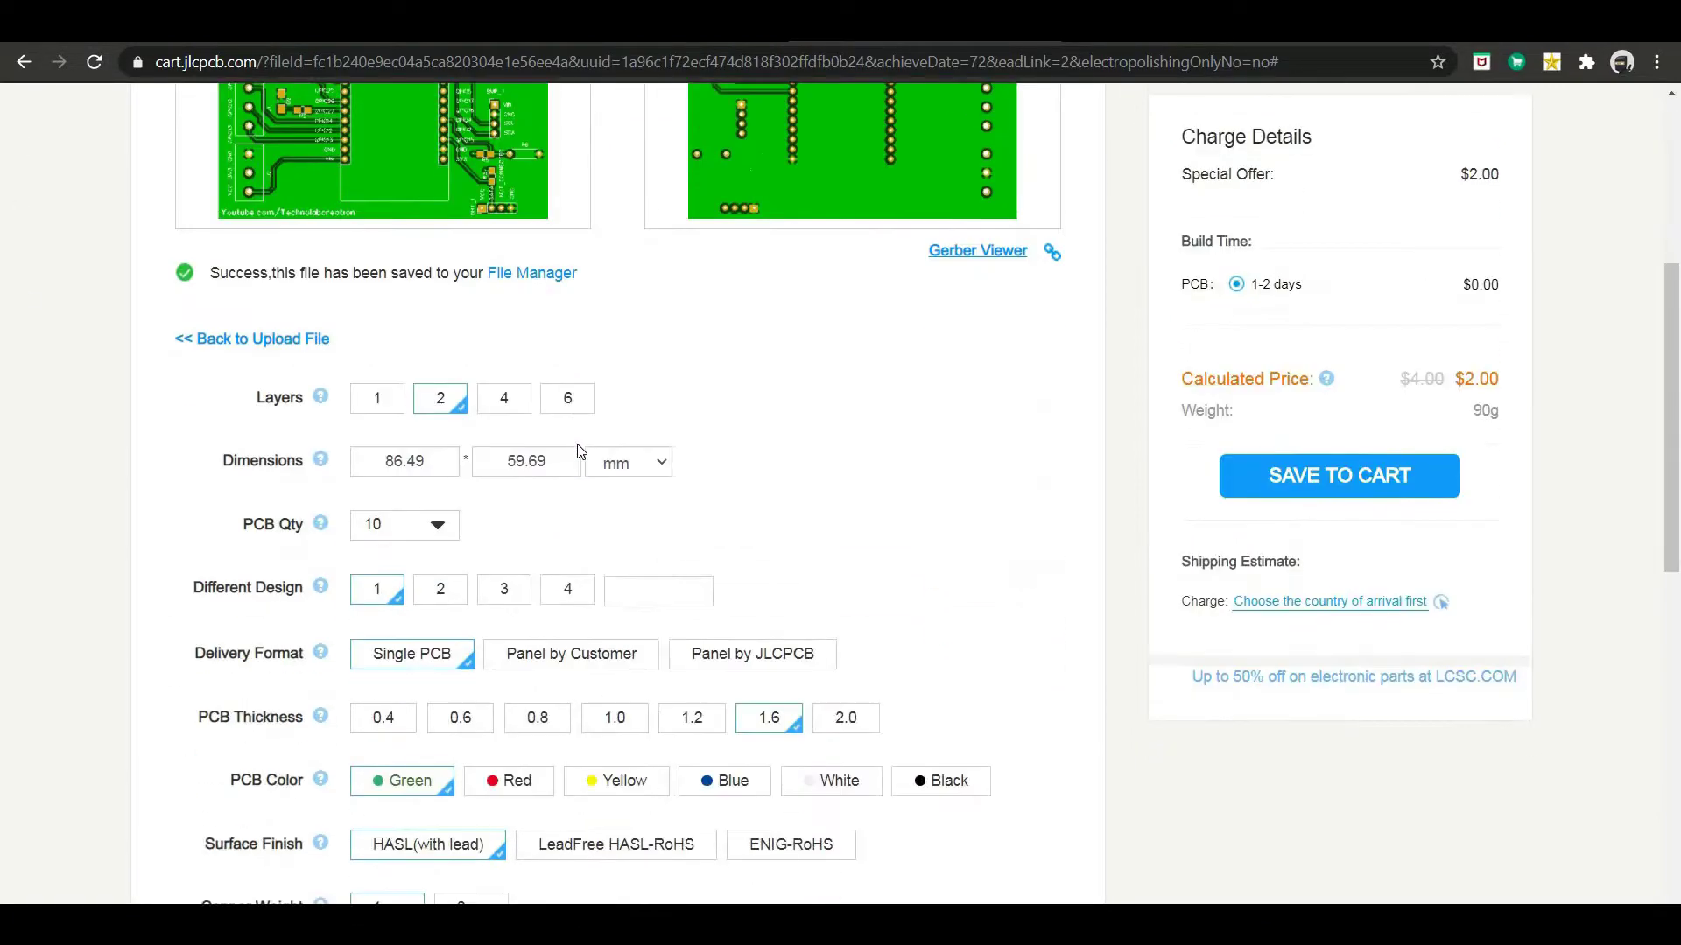
{"action": "scroll", "coordinate": [584, 458], "scroll_direction": "up", "scroll_amount": 15}
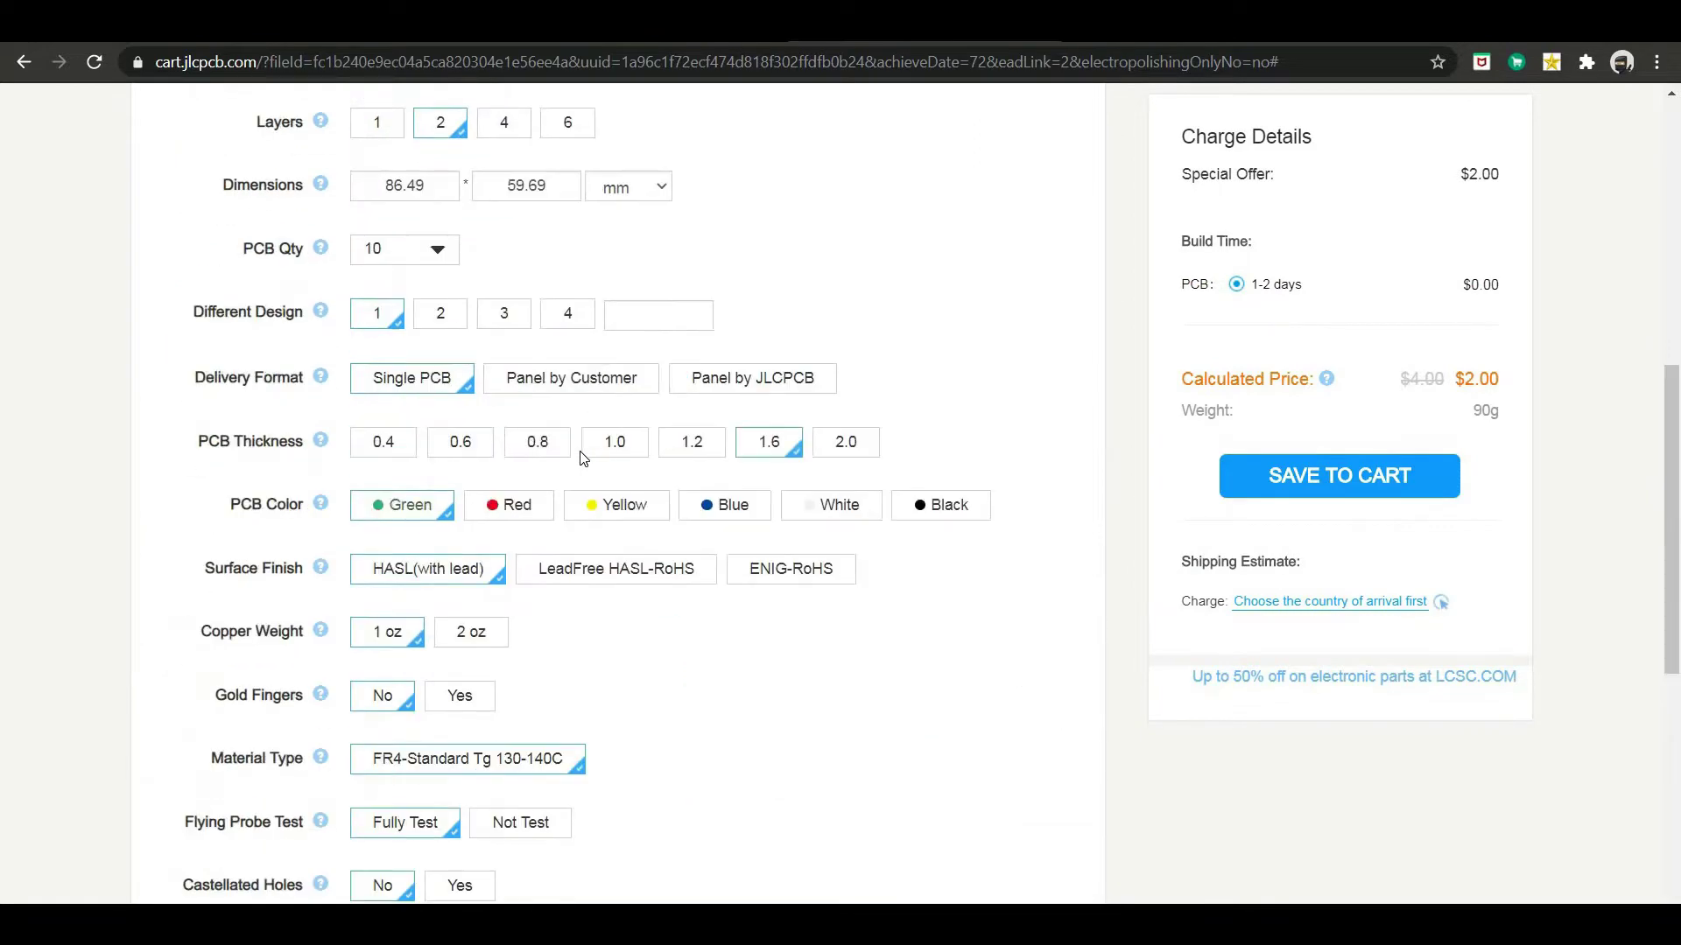
{"action": "scroll", "coordinate": [584, 459], "scroll_direction": "down", "scroll_amount": 2}
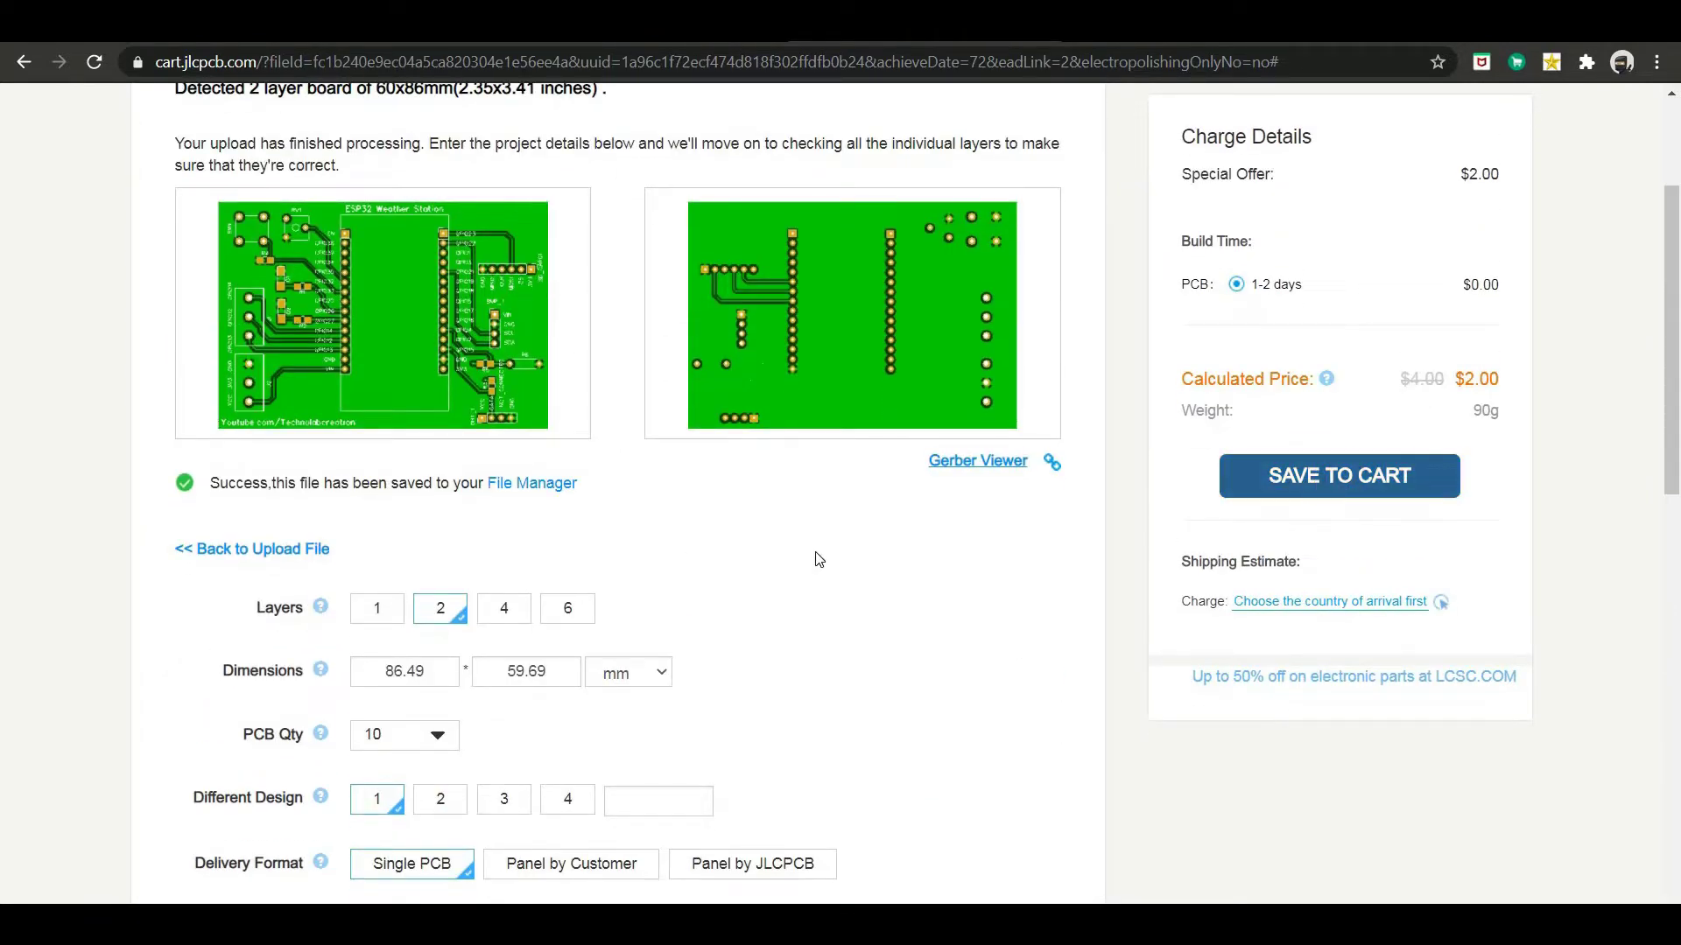
{"action": "scroll", "coordinate": [721, 555], "scroll_direction": "down", "scroll_amount": 6}
{"action": "scroll", "coordinate": [721, 555], "scroll_direction": "up", "scroll_amount": 6}
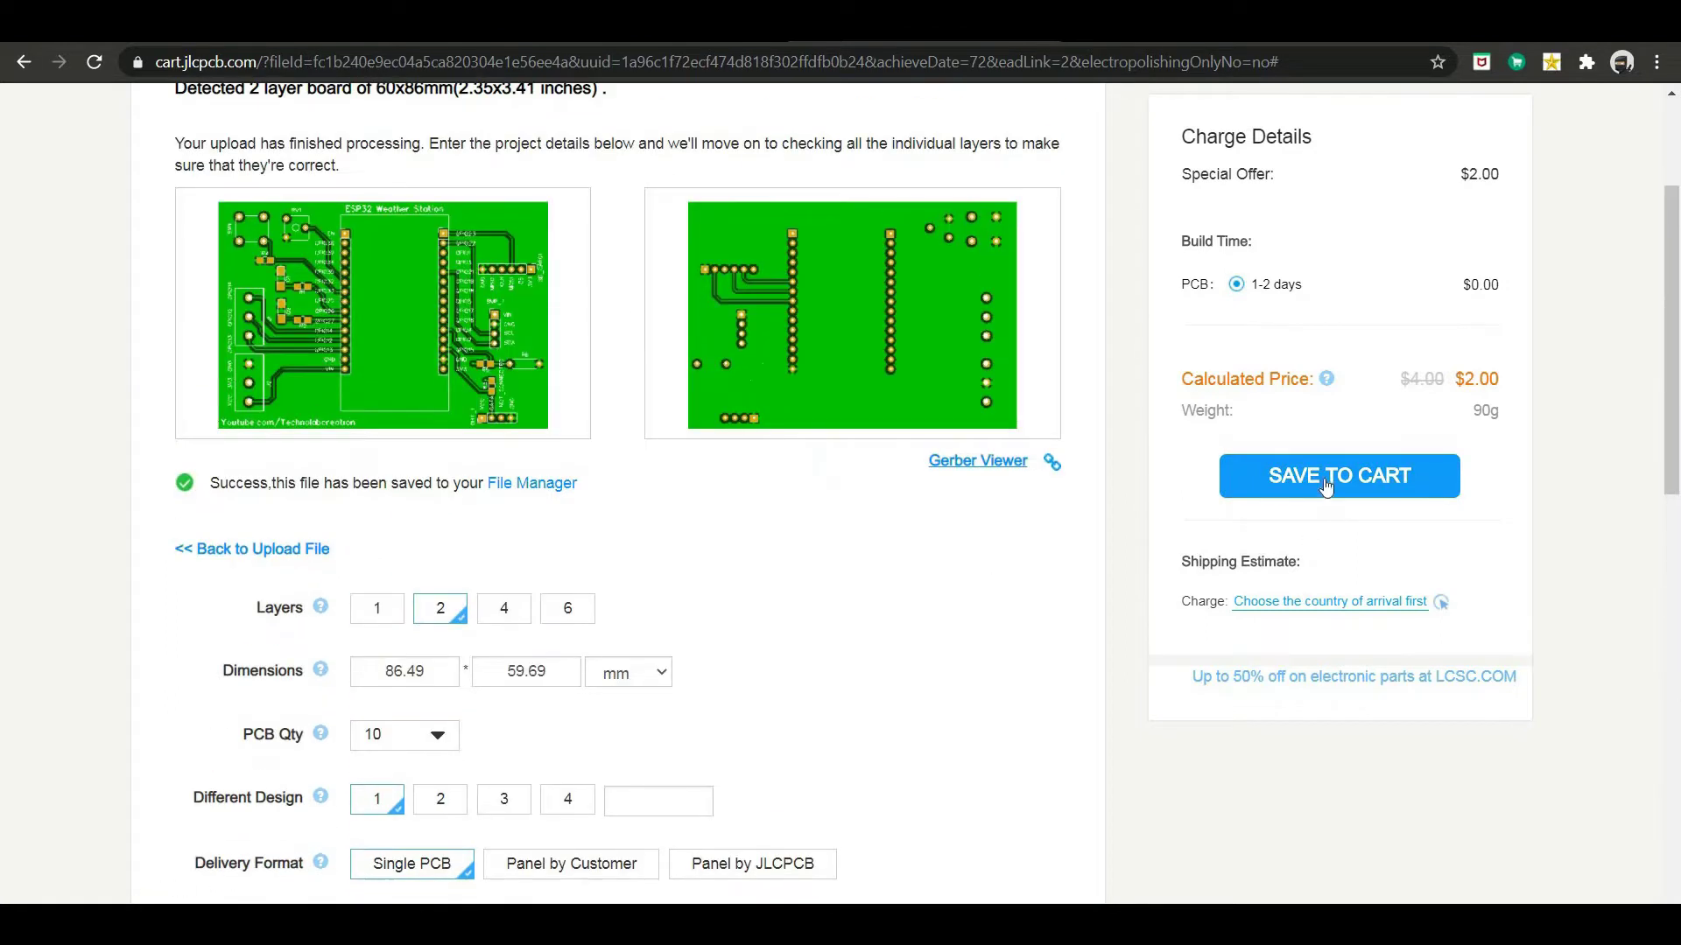
{"action": "left_click", "coordinate": [1326, 484]}
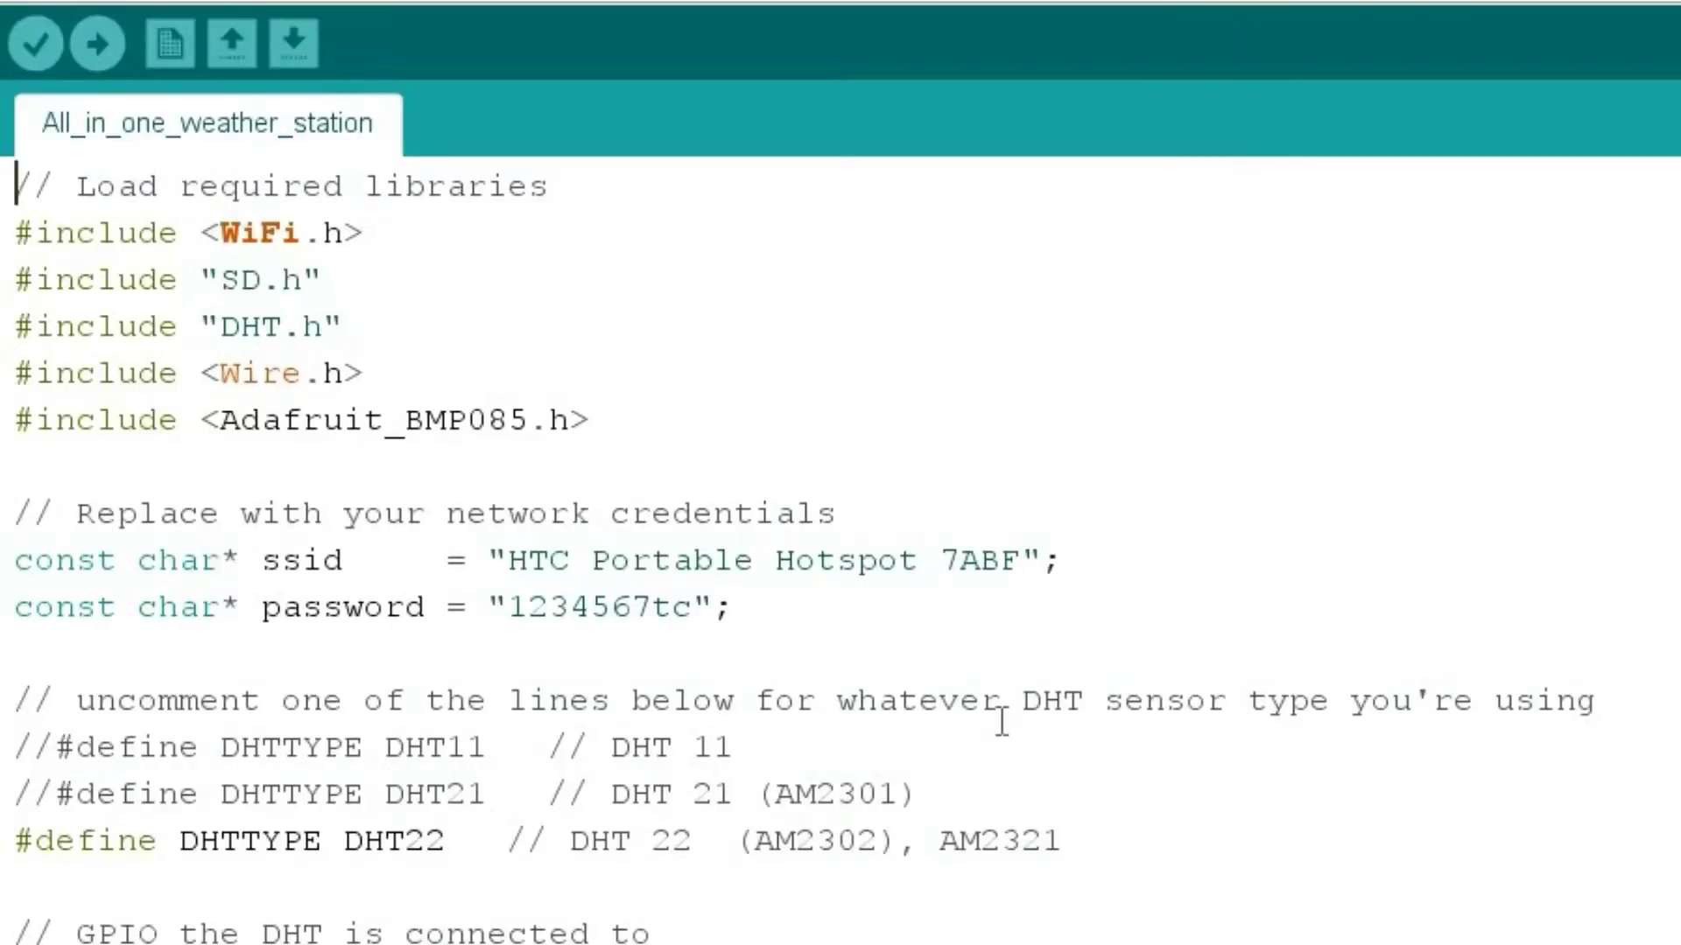
{"action": "scroll", "coordinate": [1001, 722], "scroll_direction": "down", "scroll_amount": 1}
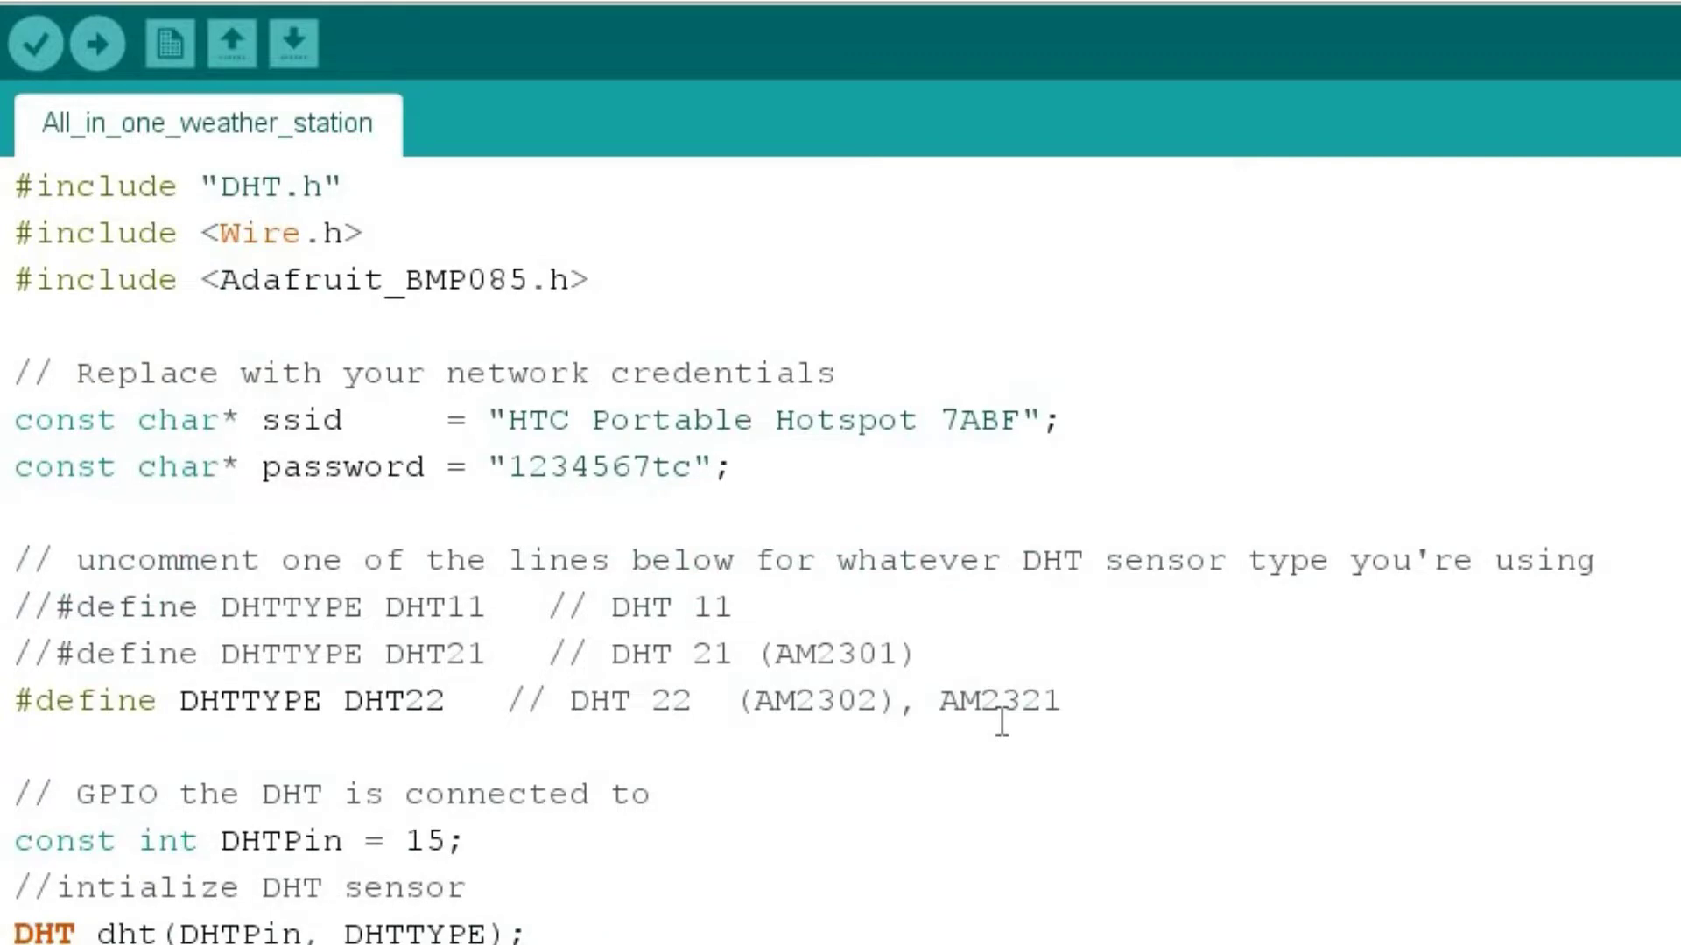
{"action": "scroll", "coordinate": [1002, 722], "scroll_direction": "down", "scroll_amount": 5}
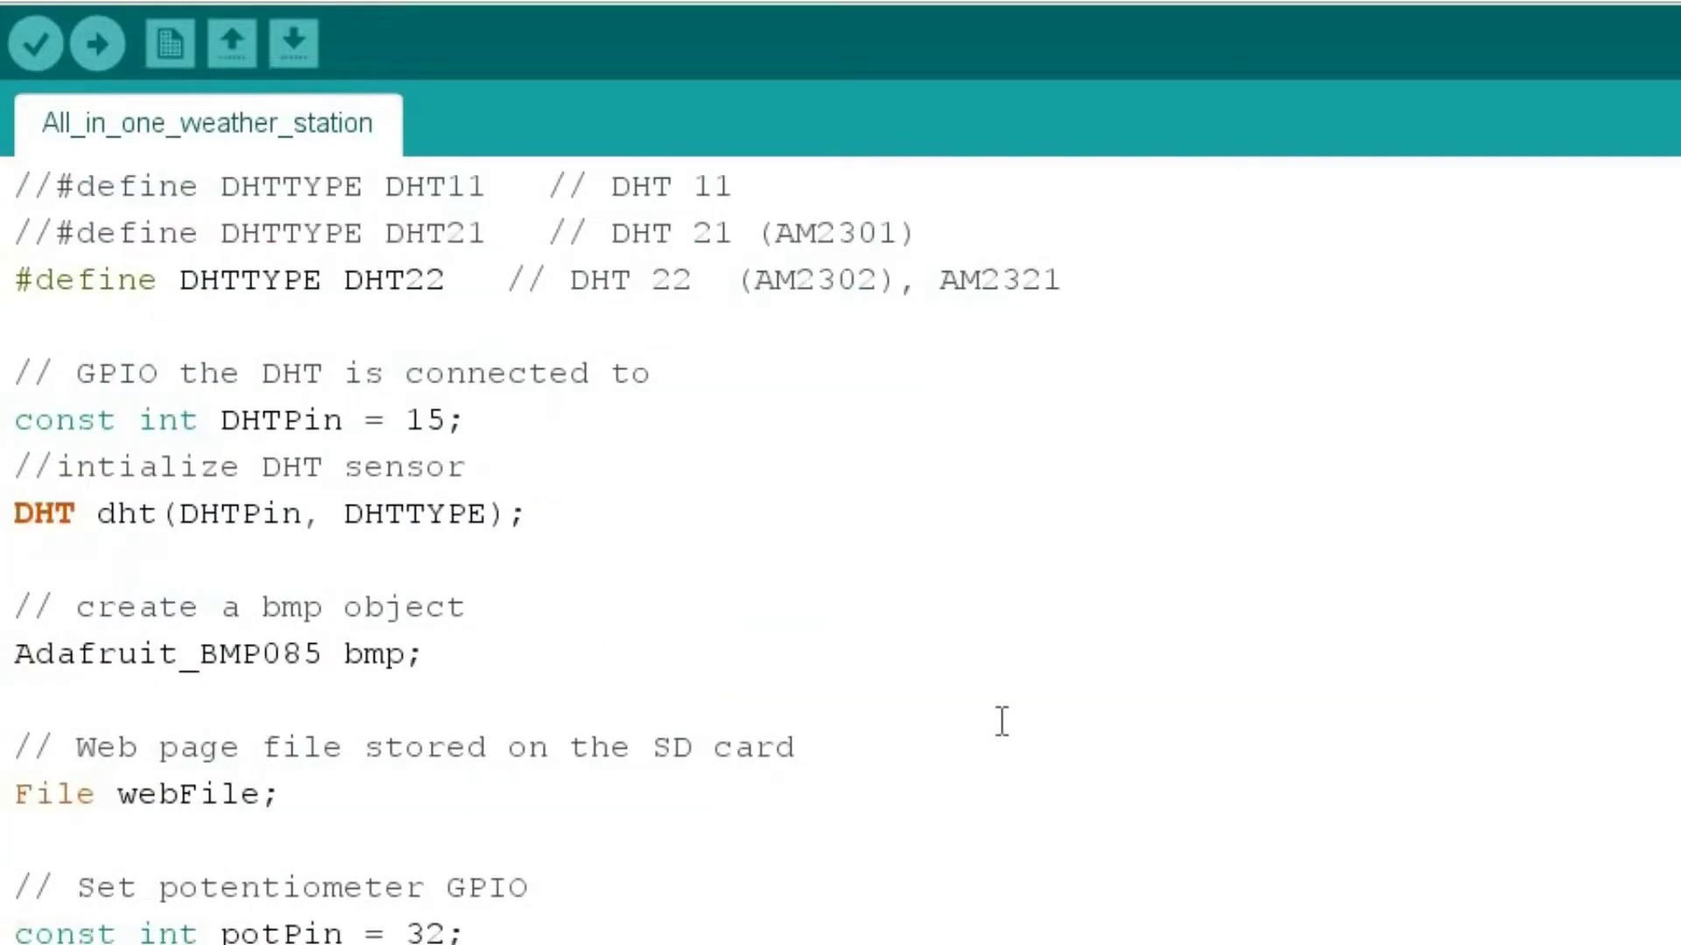
{"action": "scroll", "coordinate": [1001, 722], "scroll_direction": "down", "scroll_amount": 5}
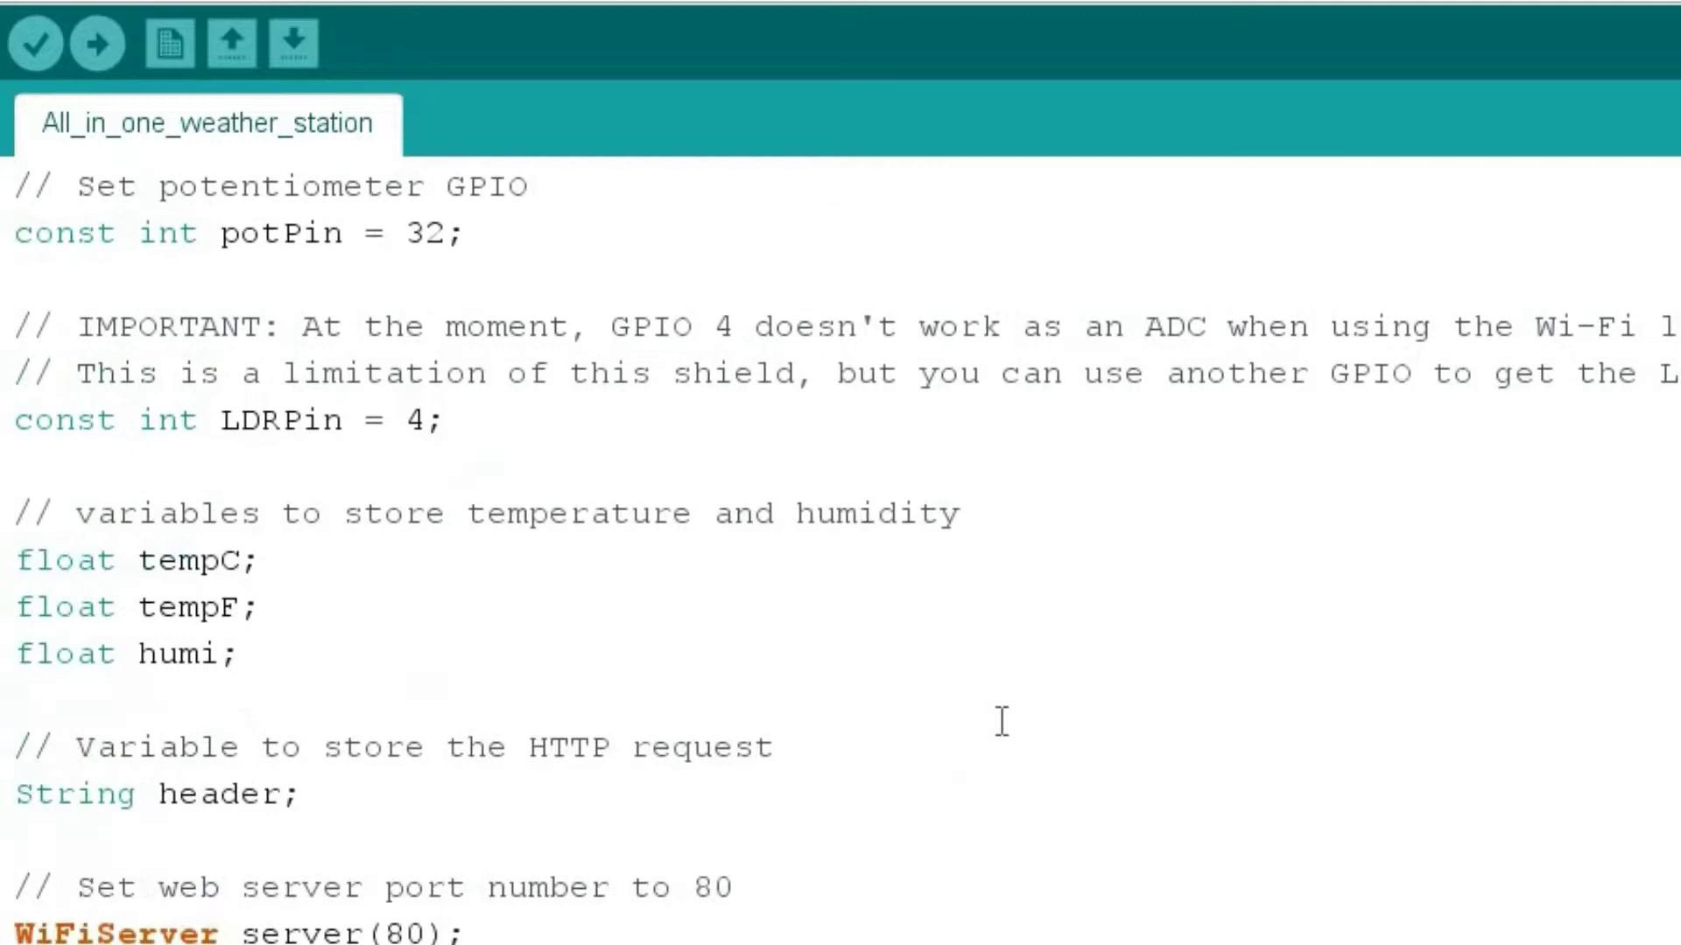
{"action": "scroll", "coordinate": [1002, 722], "scroll_direction": "down", "scroll_amount": 9}
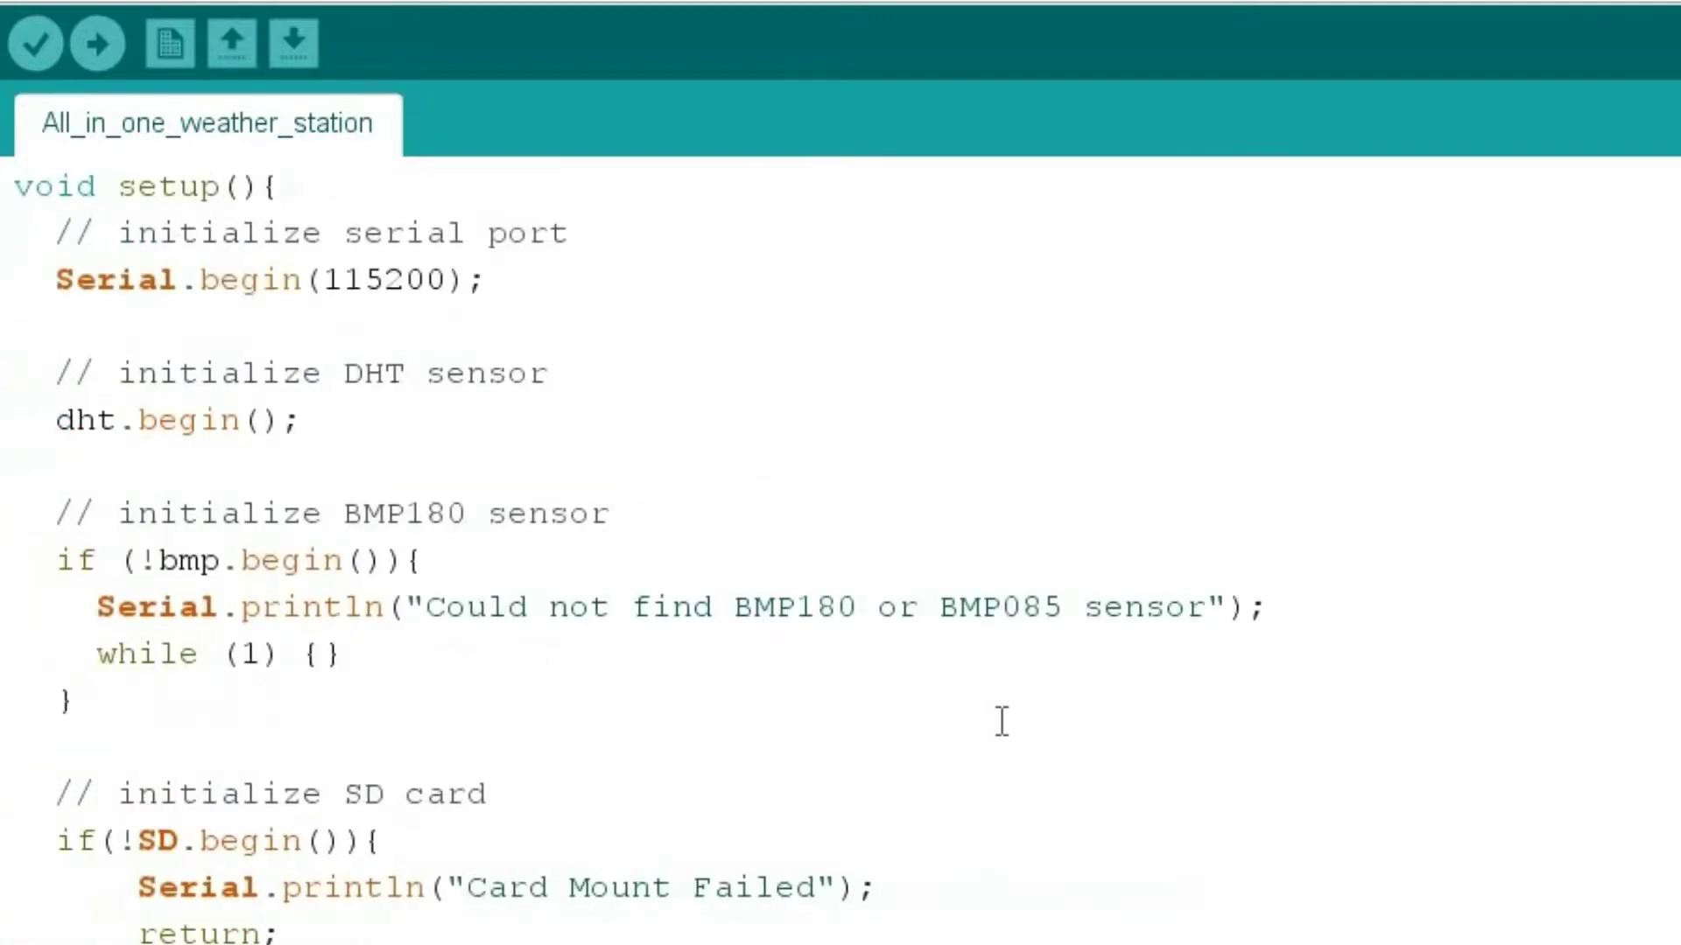
{"action": "scroll", "coordinate": [1001, 722], "scroll_direction": "down", "scroll_amount": 10}
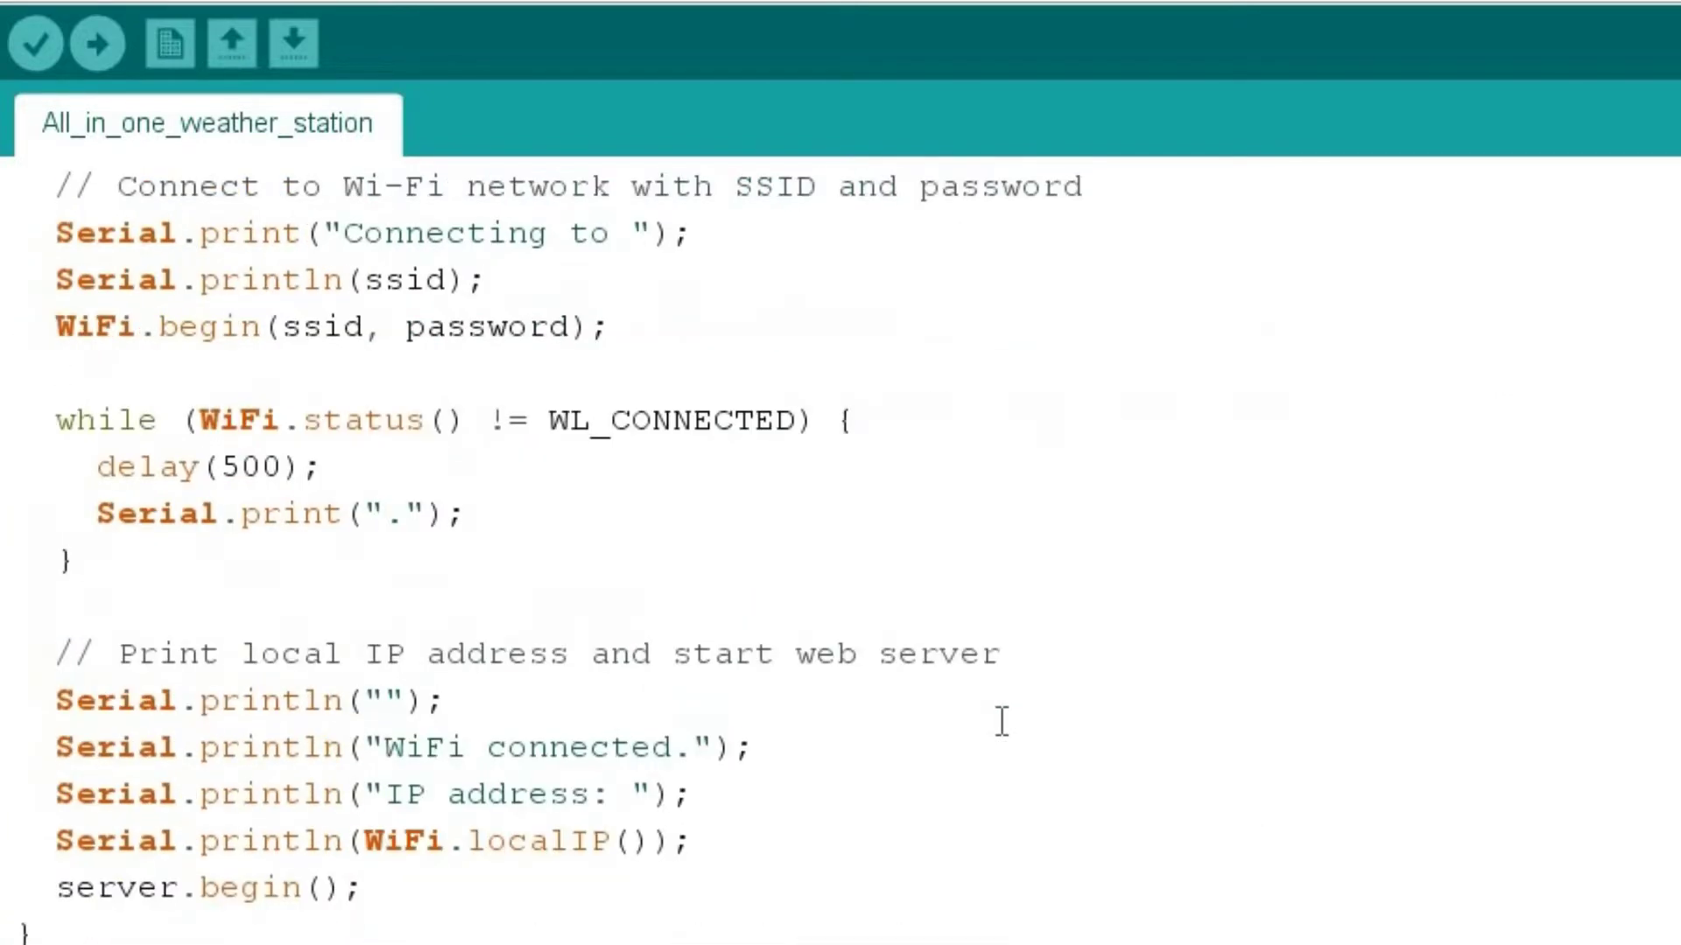
{"action": "scroll", "coordinate": [1001, 723], "scroll_direction": "down", "scroll_amount": 12}
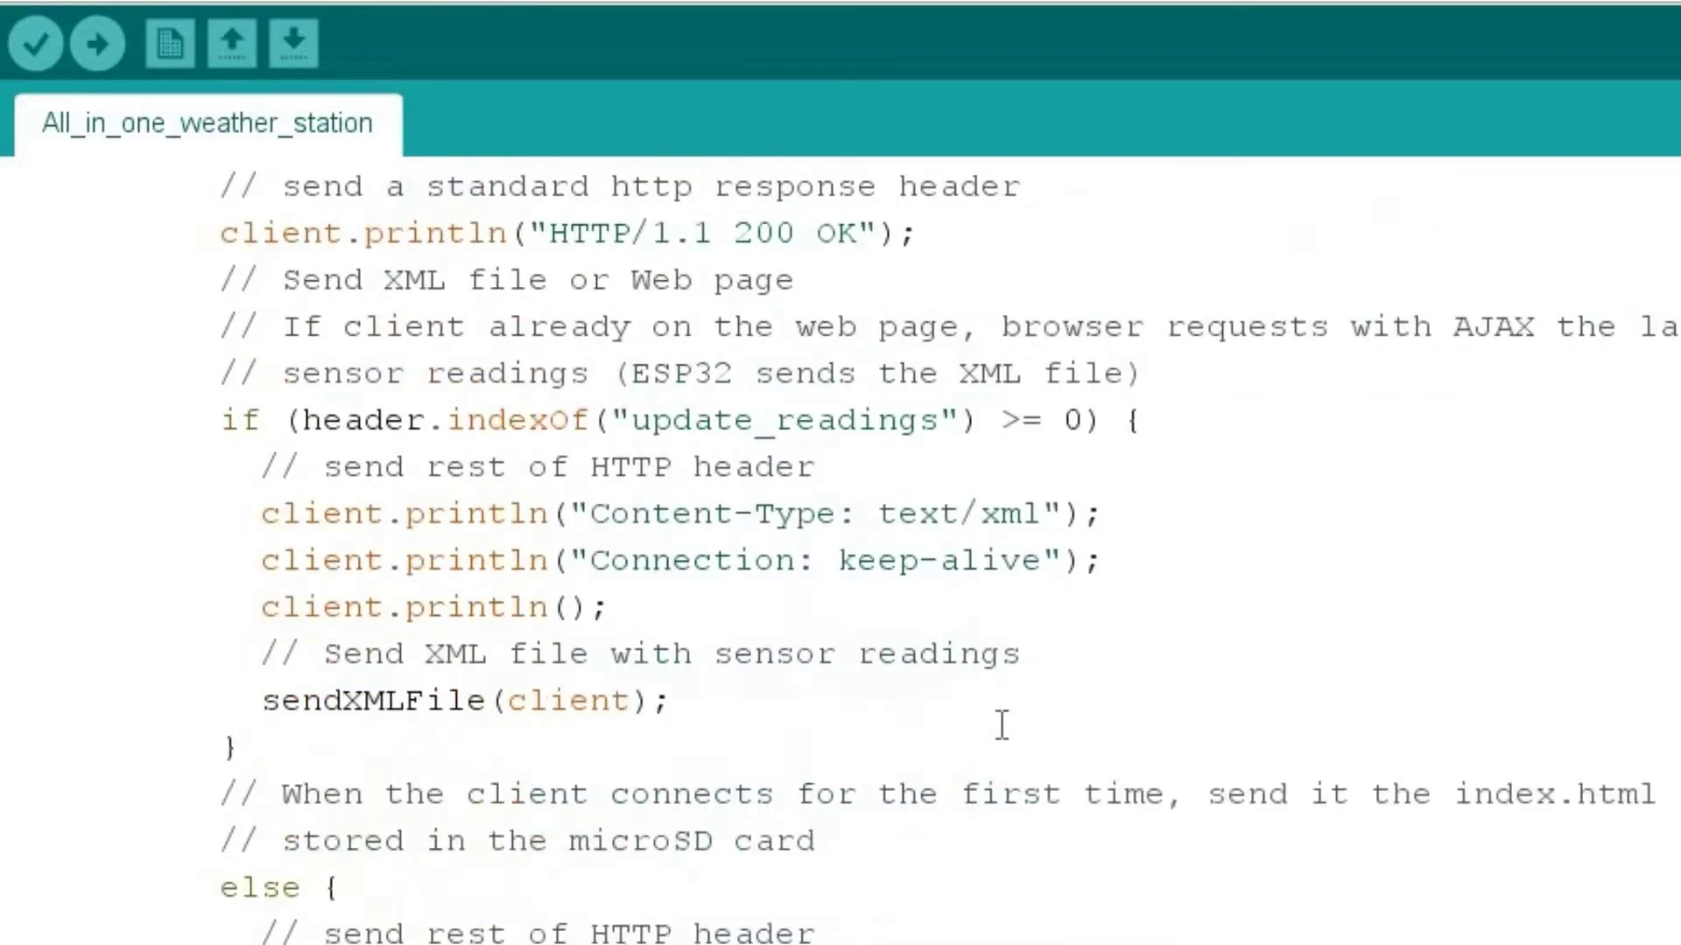
{"action": "scroll", "coordinate": [1000, 728], "scroll_direction": "down", "scroll_amount": 20}
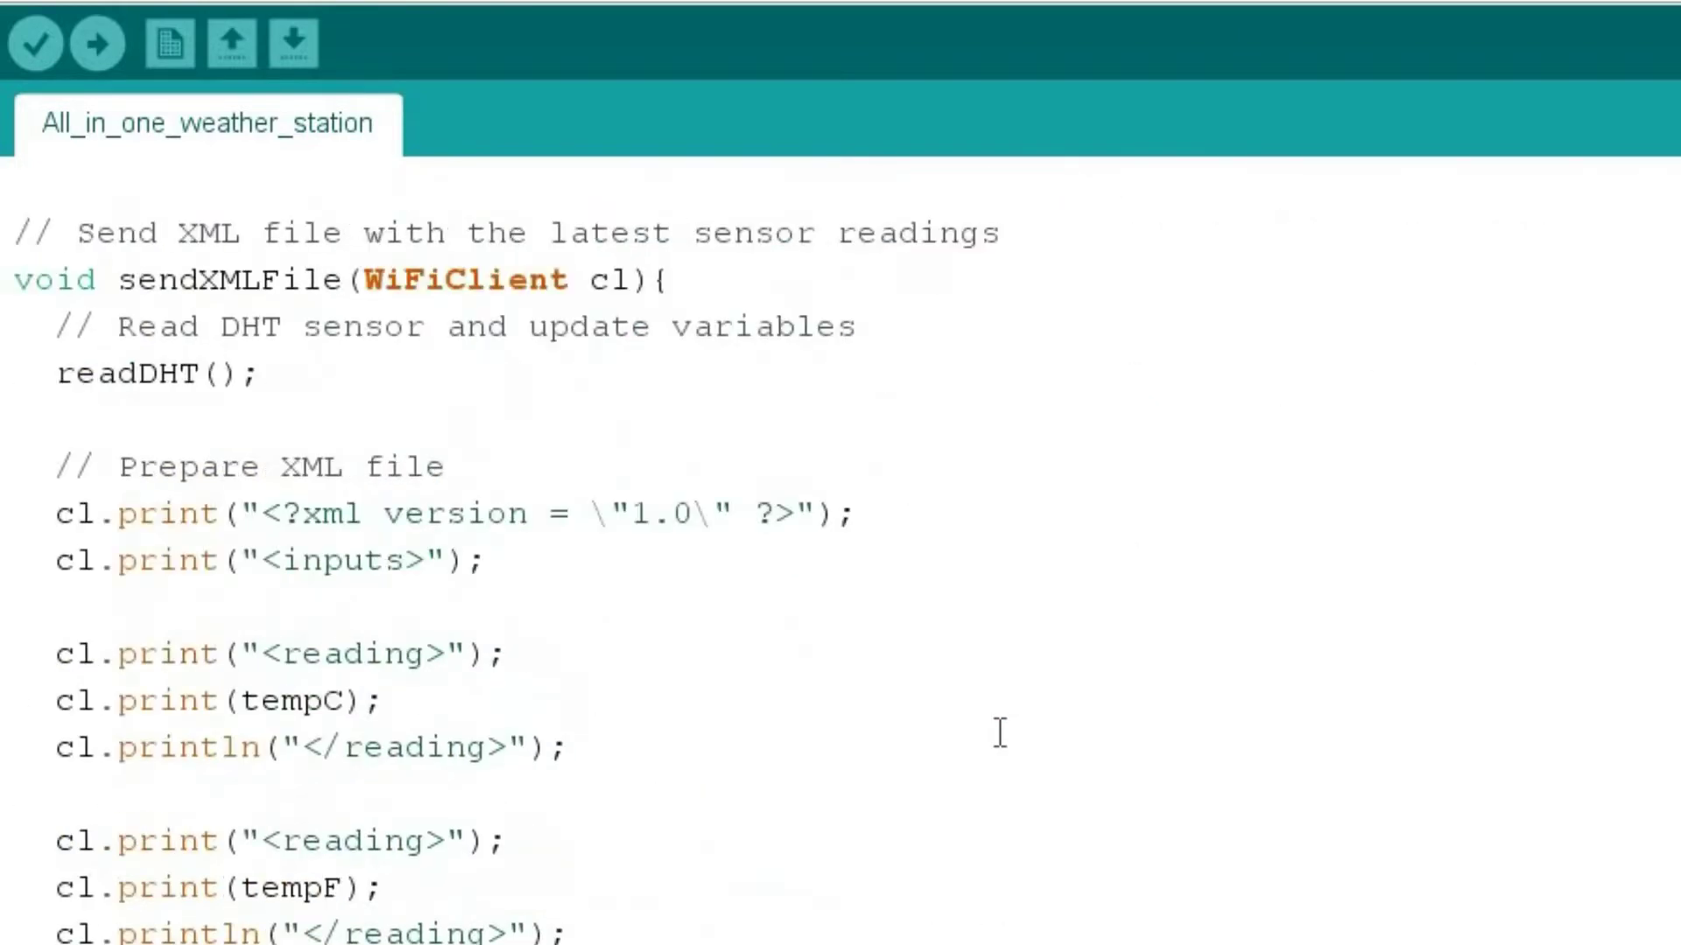
{"action": "scroll", "coordinate": [998, 736], "scroll_direction": "down", "scroll_amount": 3}
{"action": "scroll", "coordinate": [990, 740], "scroll_direction": "up", "scroll_amount": 20}
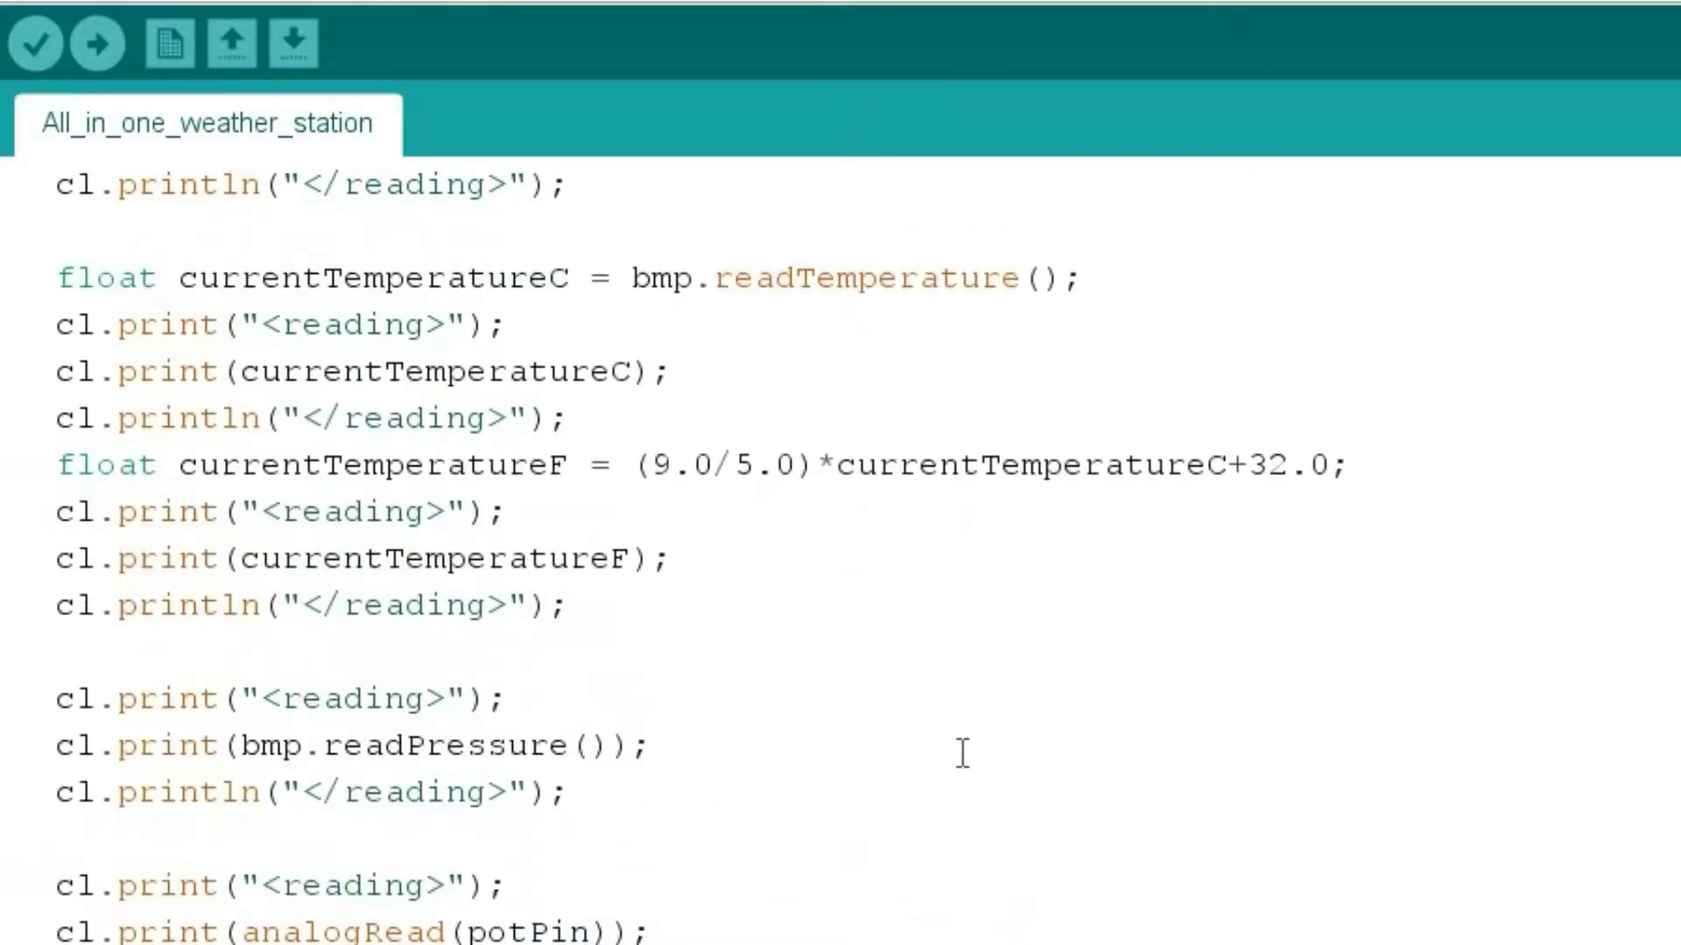
{"action": "scroll", "coordinate": [961, 753], "scroll_direction": "up", "scroll_amount": 20}
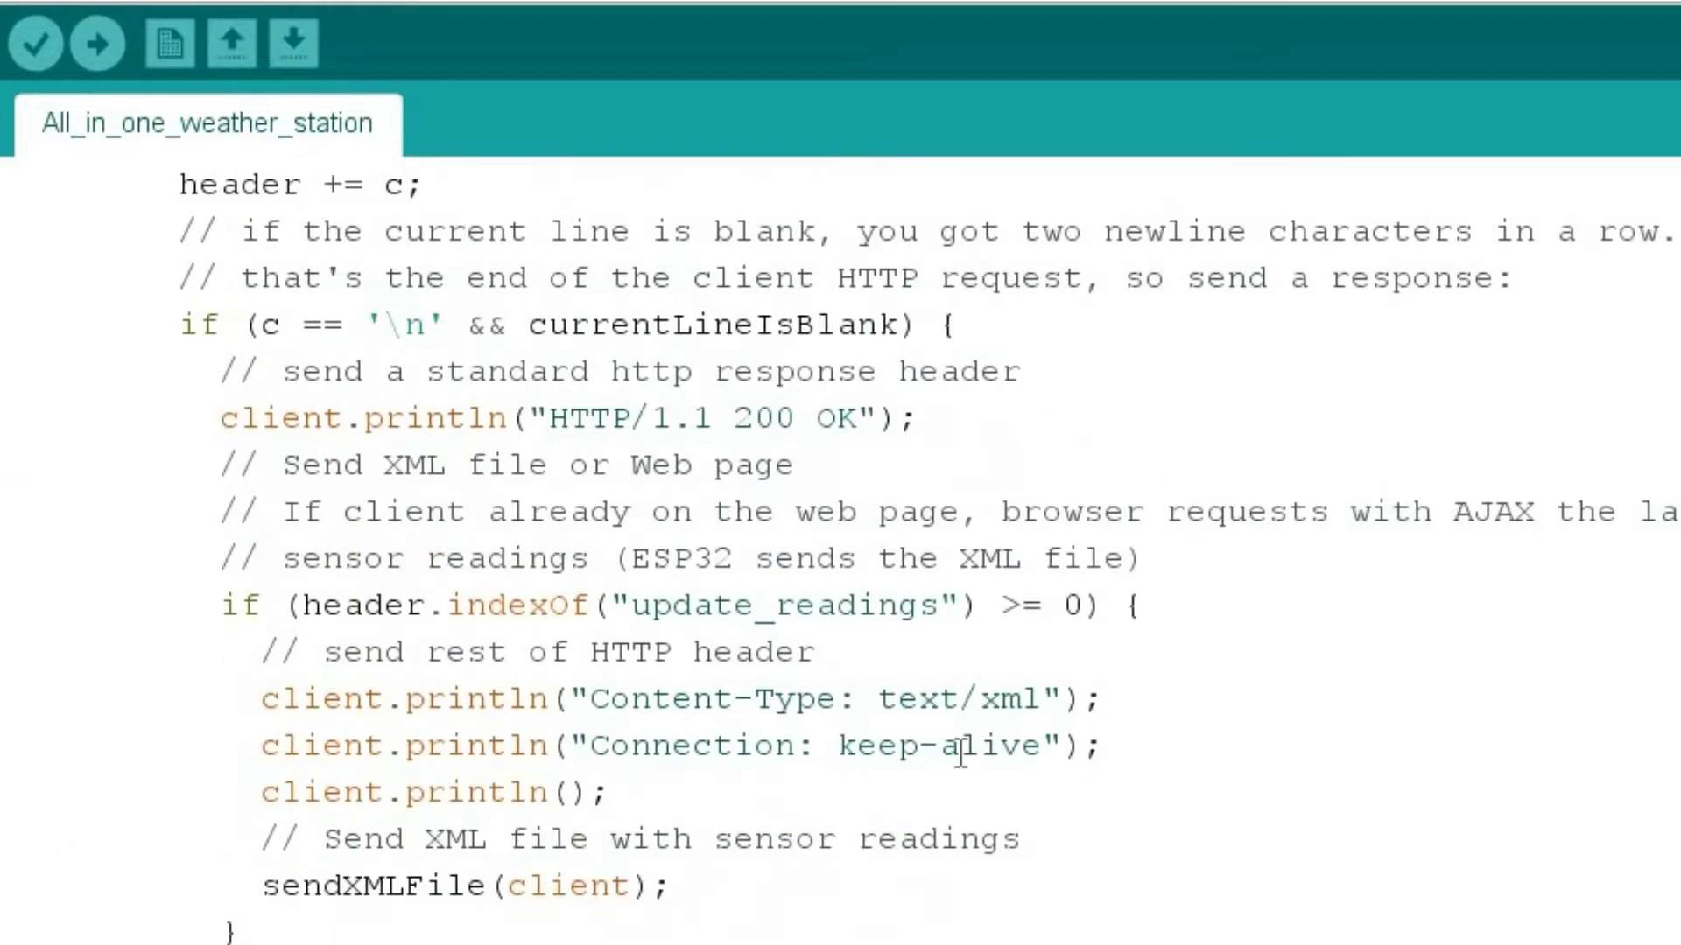
{"action": "scroll", "coordinate": [960, 753], "scroll_direction": "up", "scroll_amount": 13}
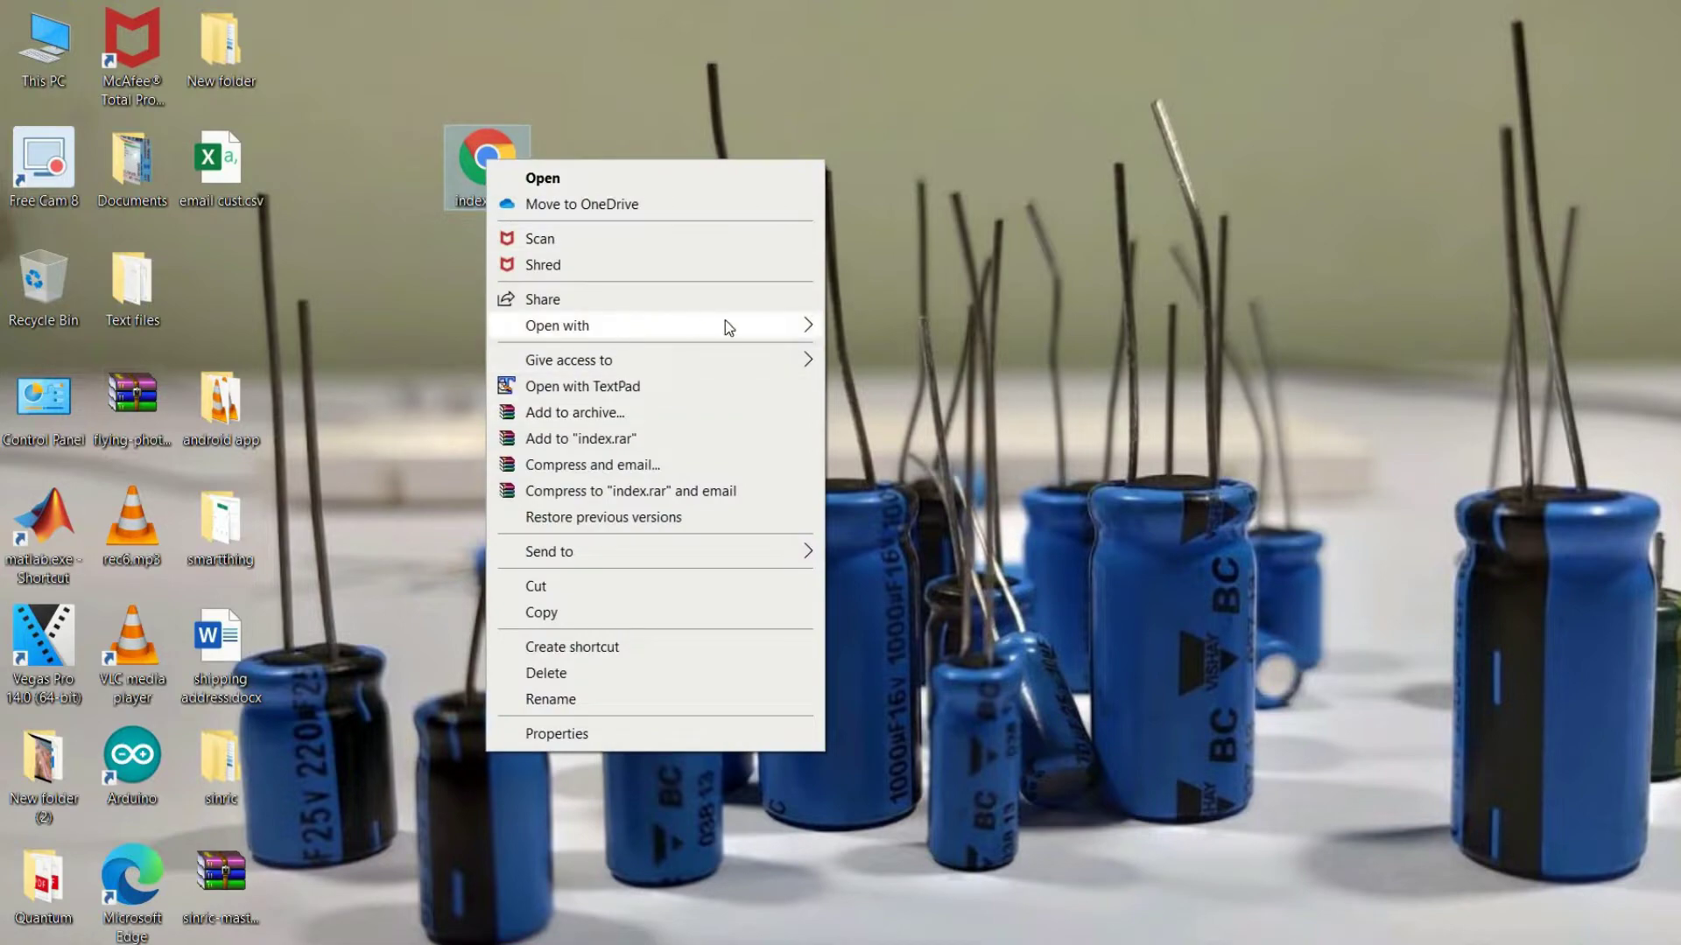
- Open index.html in a maximized TextPad window, dismissing the evaluation reminder and Tip of the Day
{"action": "mouse_move", "coordinate": [730, 328]}
{"action": "left_click", "coordinate": [878, 409]}
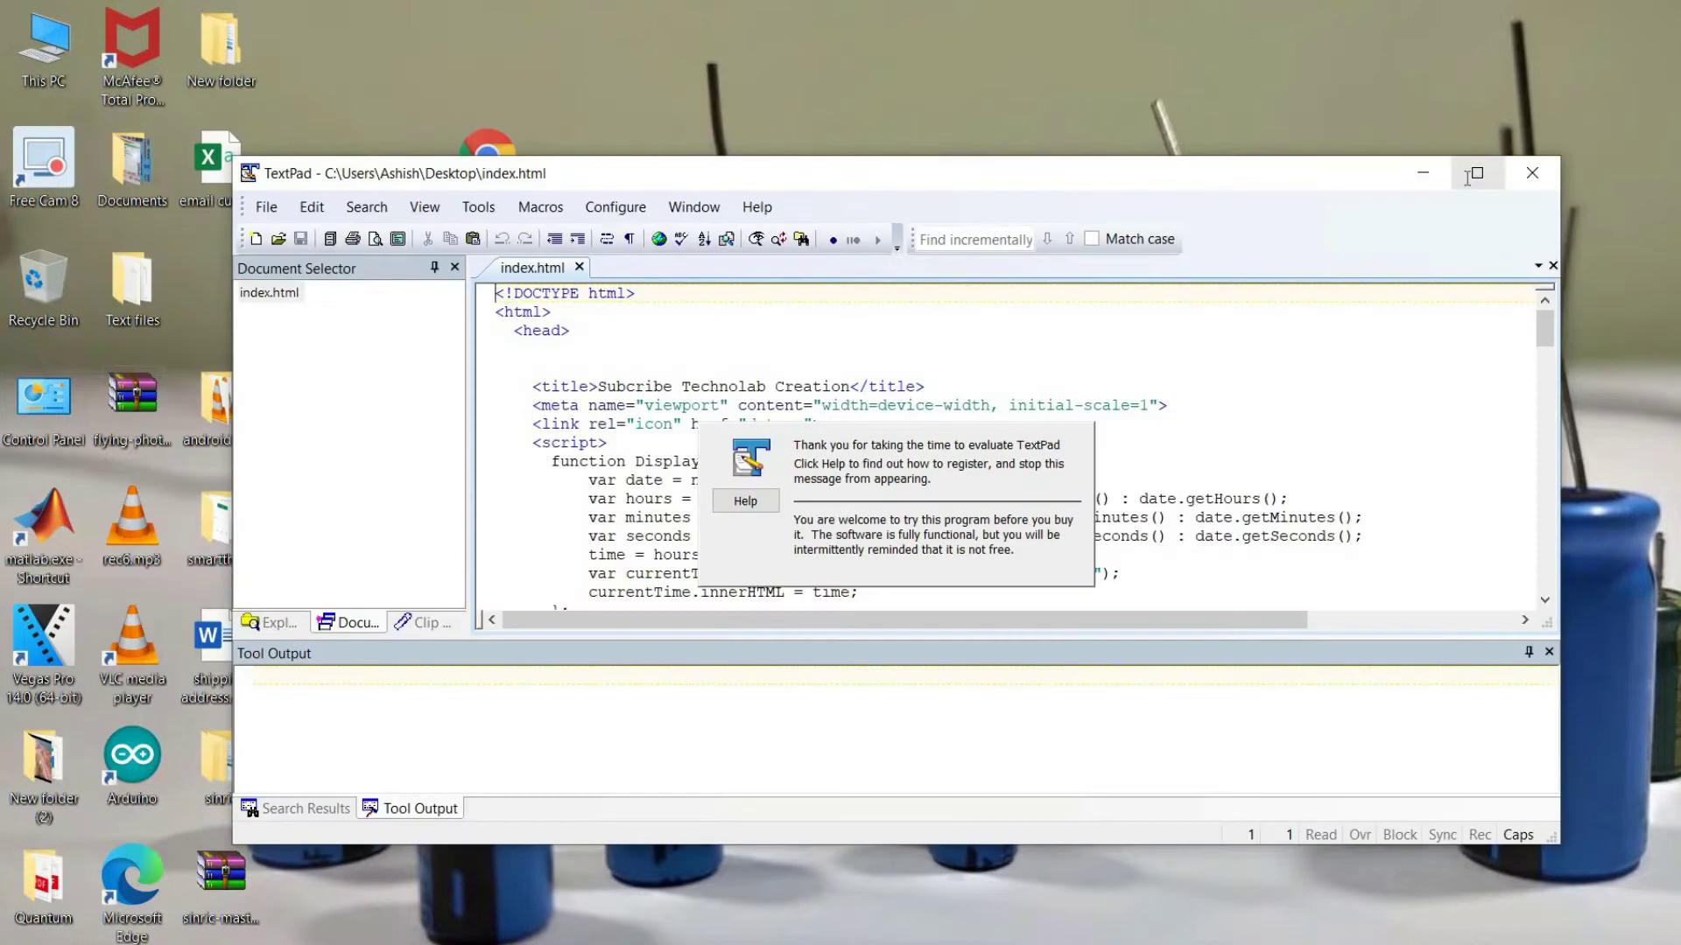
{"action": "left_click", "coordinate": [1470, 174]}
{"action": "left_click", "coordinate": [476, 382]}
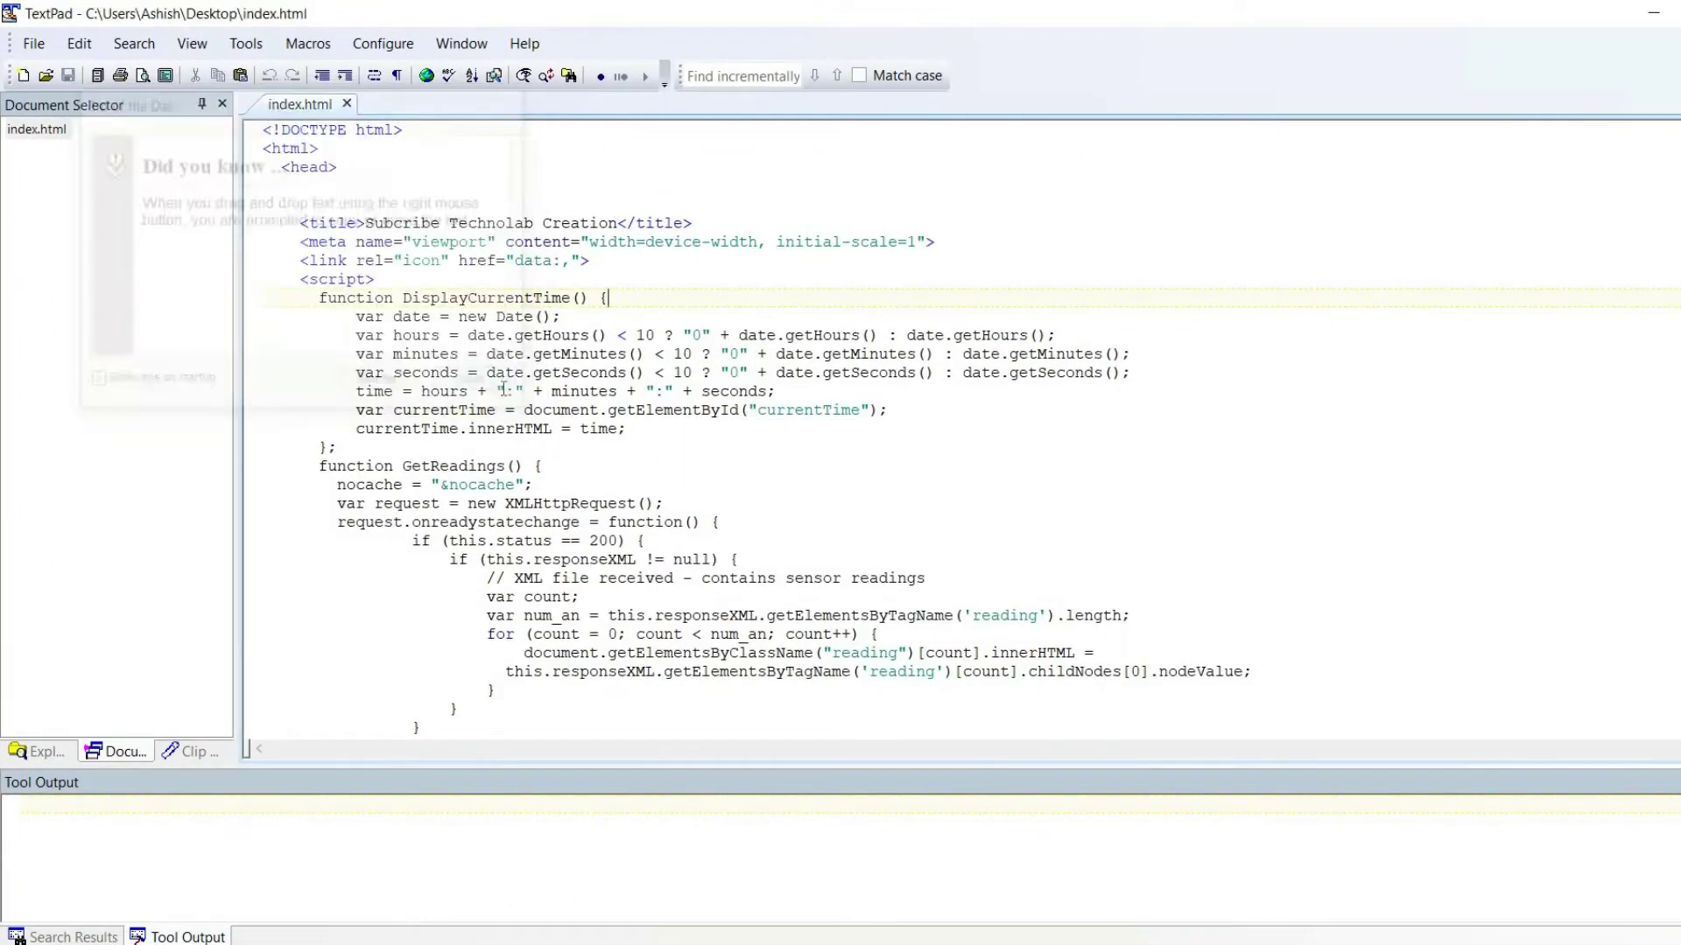
{"action": "left_click", "coordinate": [611, 298]}
- Scroll through index.html to review its script, styles and sensor-table markup
{"action": "scroll", "coordinate": [484, 293], "scroll_direction": "down", "scroll_amount": 3}
{"action": "scroll", "coordinate": [484, 293], "scroll_direction": "up", "scroll_amount": 3}
{"action": "scroll", "coordinate": [486, 305], "scroll_direction": "down", "scroll_amount": 20}
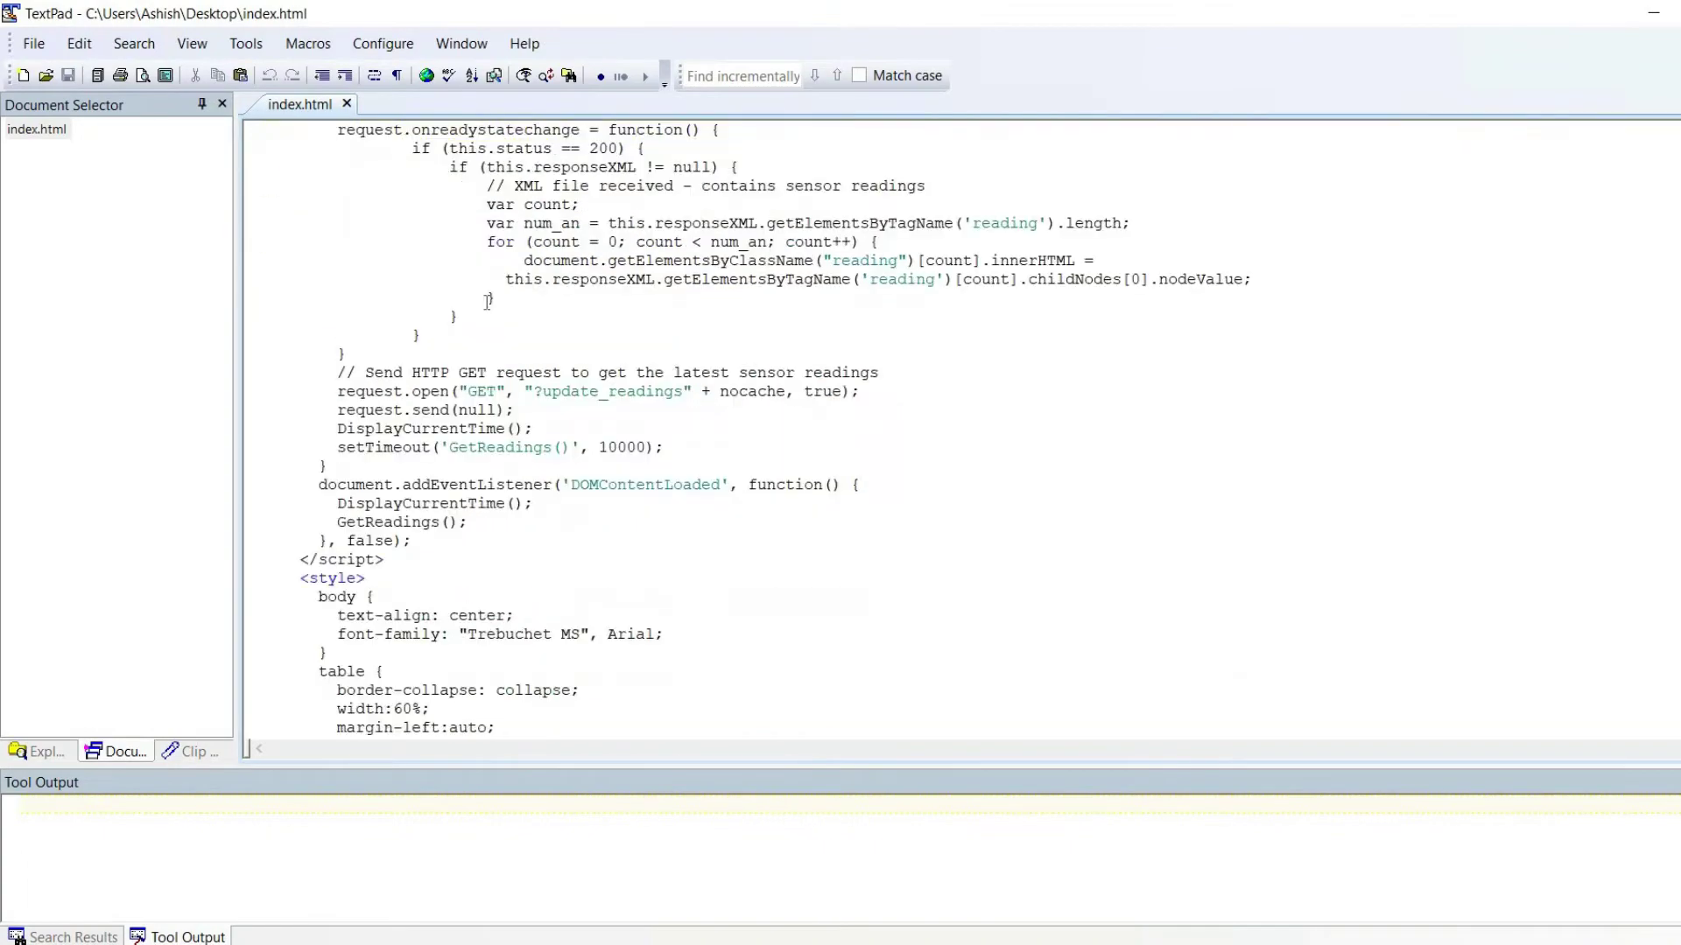
{"action": "scroll", "coordinate": [490, 315], "scroll_direction": "down", "scroll_amount": 16}
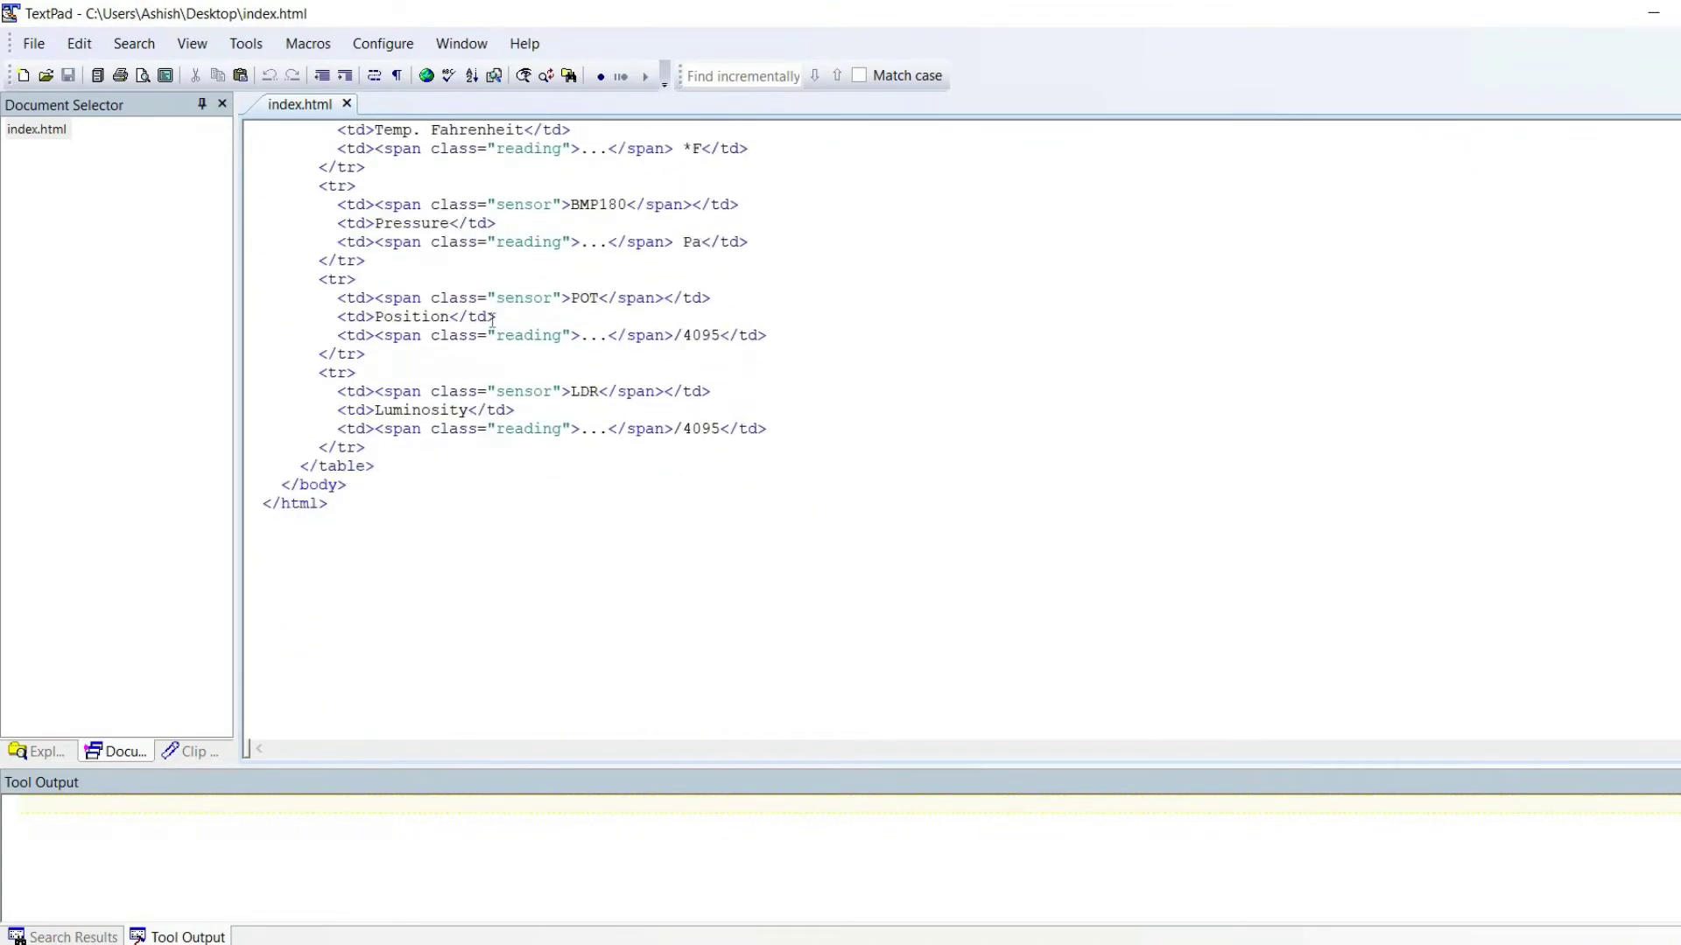
{"action": "scroll", "coordinate": [492, 319], "scroll_direction": "up", "scroll_amount": 8}
{"action": "scroll", "coordinate": [492, 320], "scroll_direction": "up", "scroll_amount": 11}
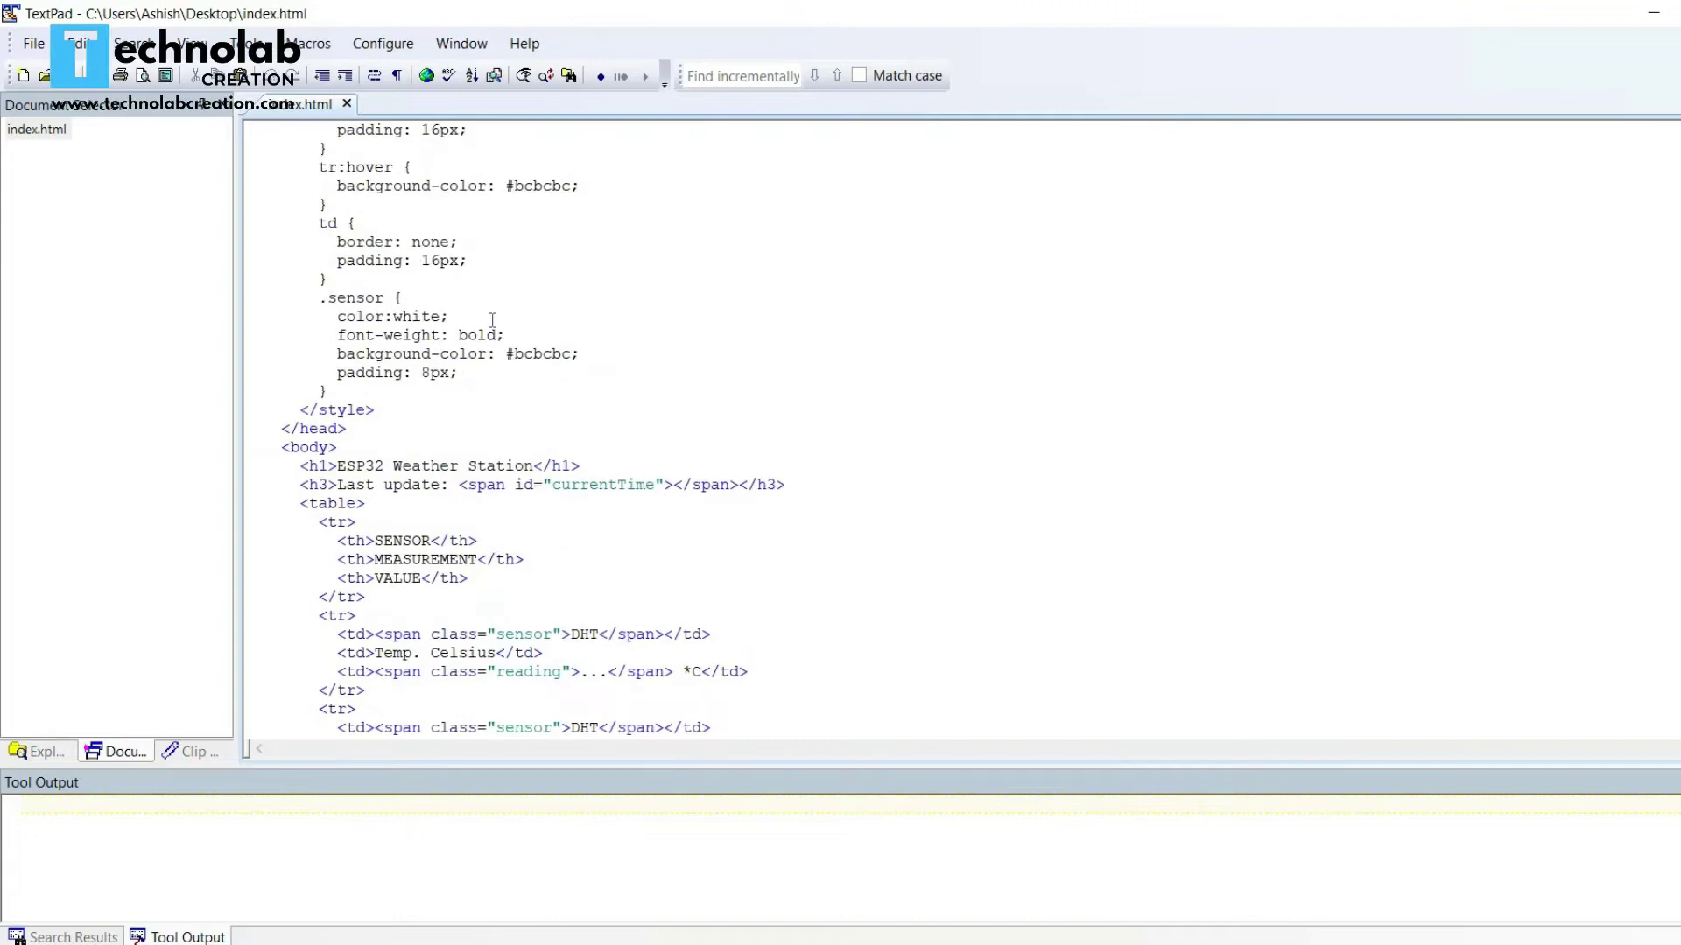
{"action": "scroll", "coordinate": [492, 320], "scroll_direction": "up", "scroll_amount": 1}
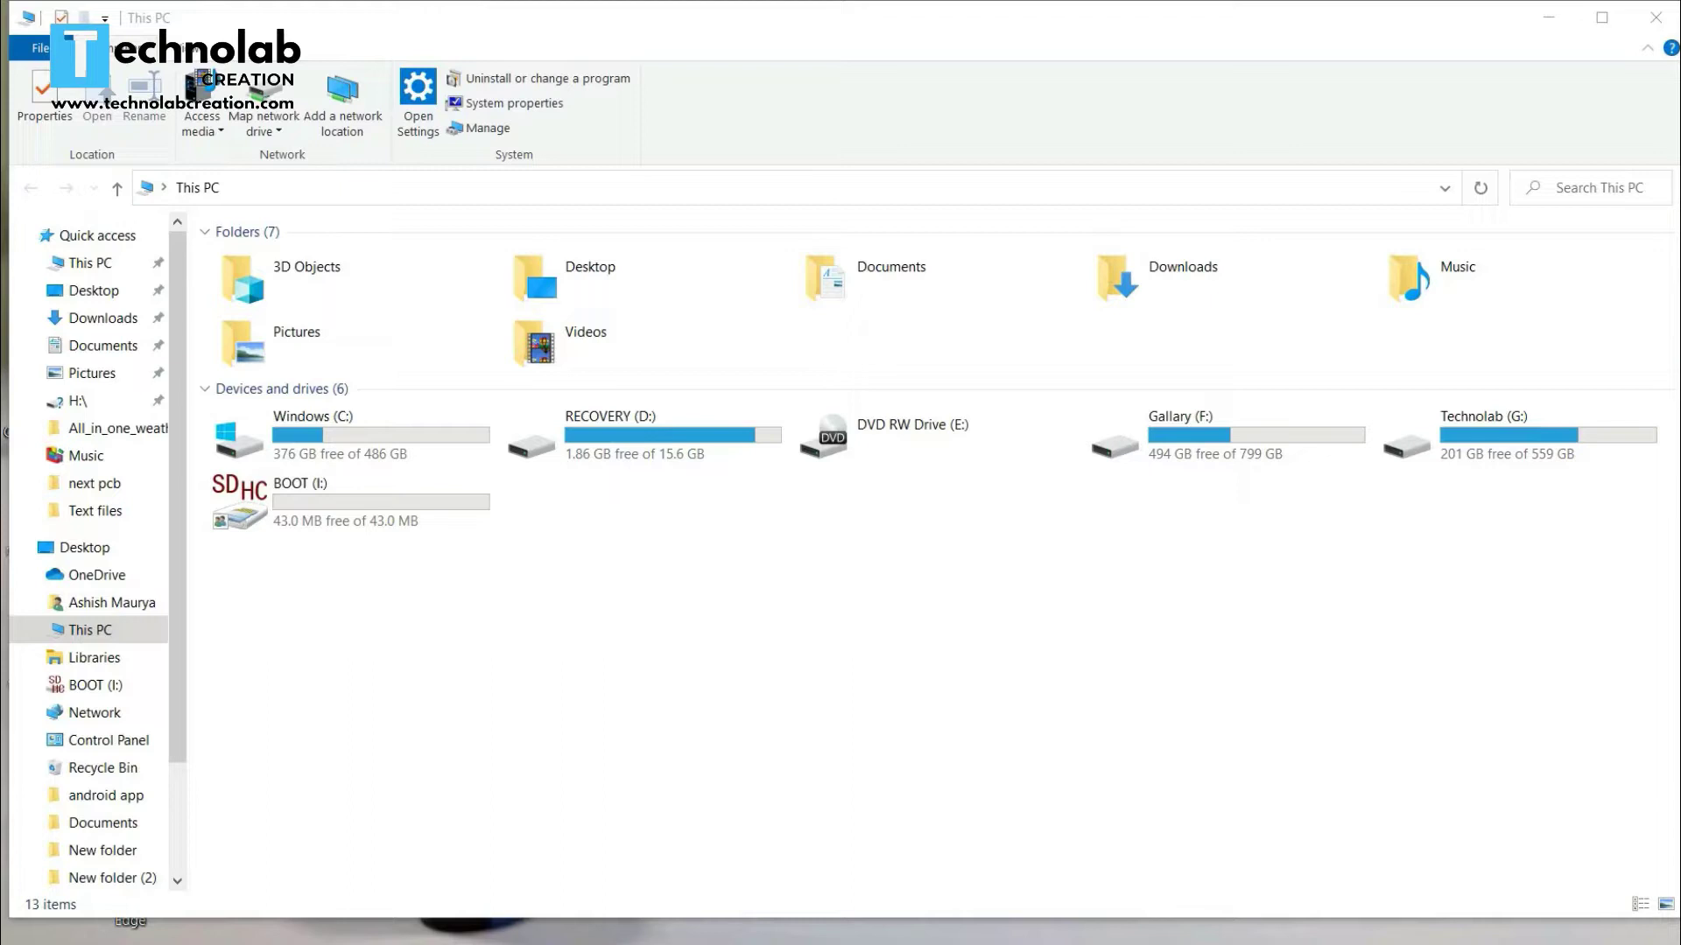
- Quick-format the BOOT (I:) drive with the default FAT settings, confirming the data erase
{"action": "right_click", "coordinate": [318, 501]}
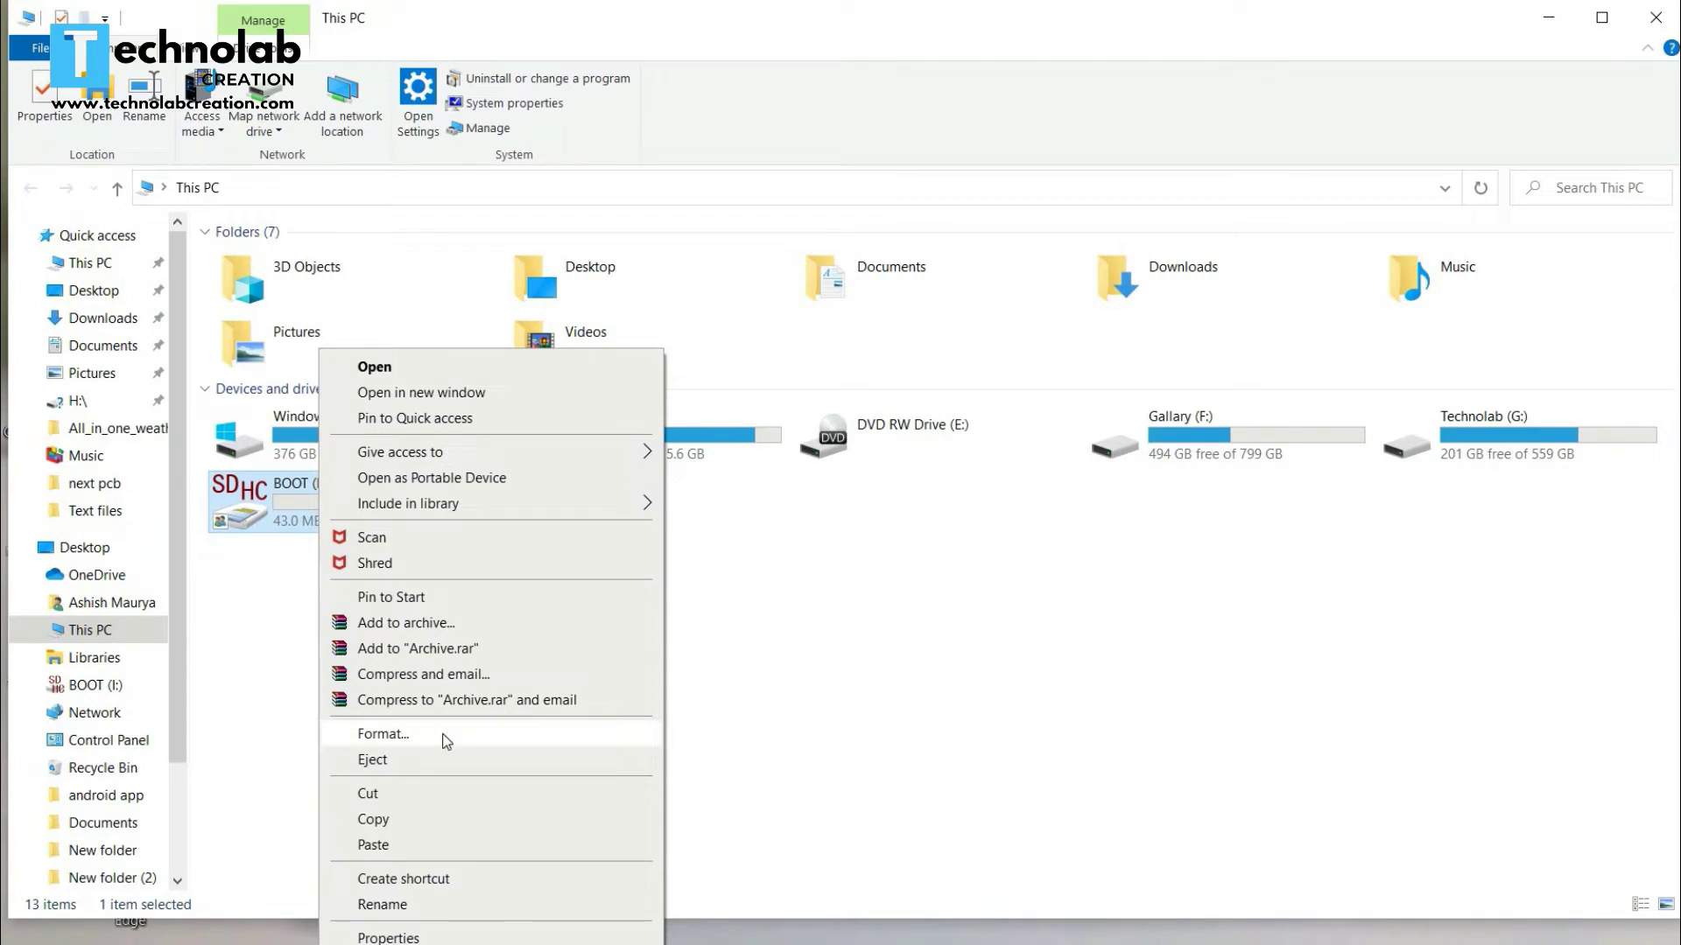
{"action": "left_click", "coordinate": [383, 734]}
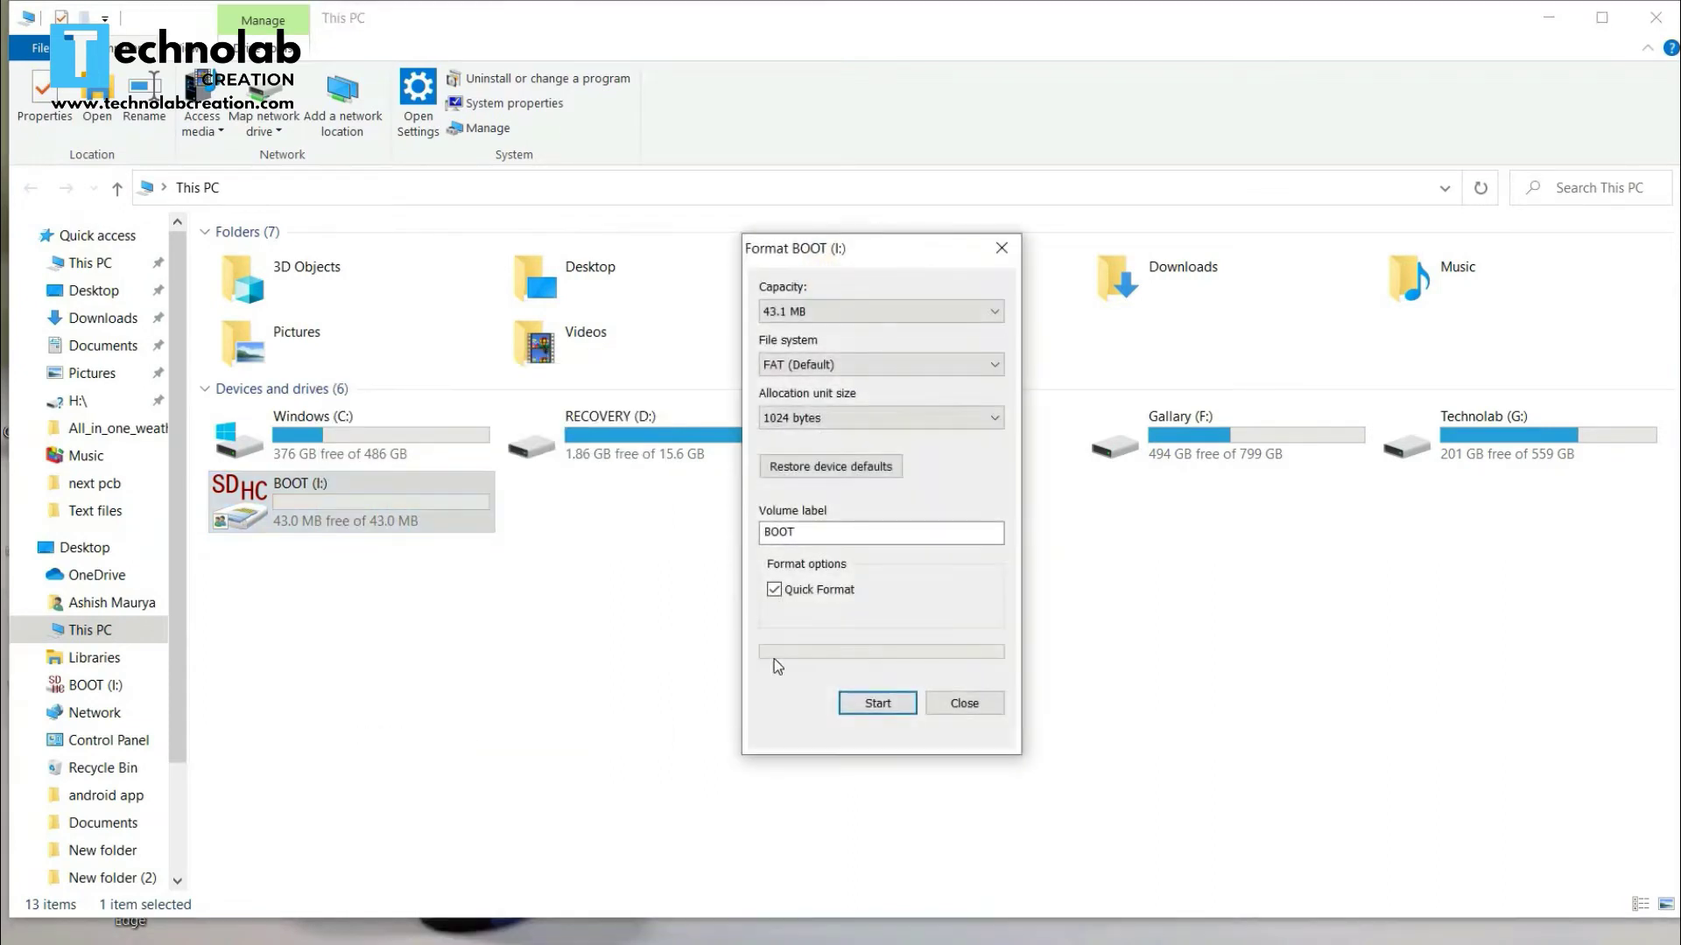
{"action": "left_click", "coordinate": [865, 706]}
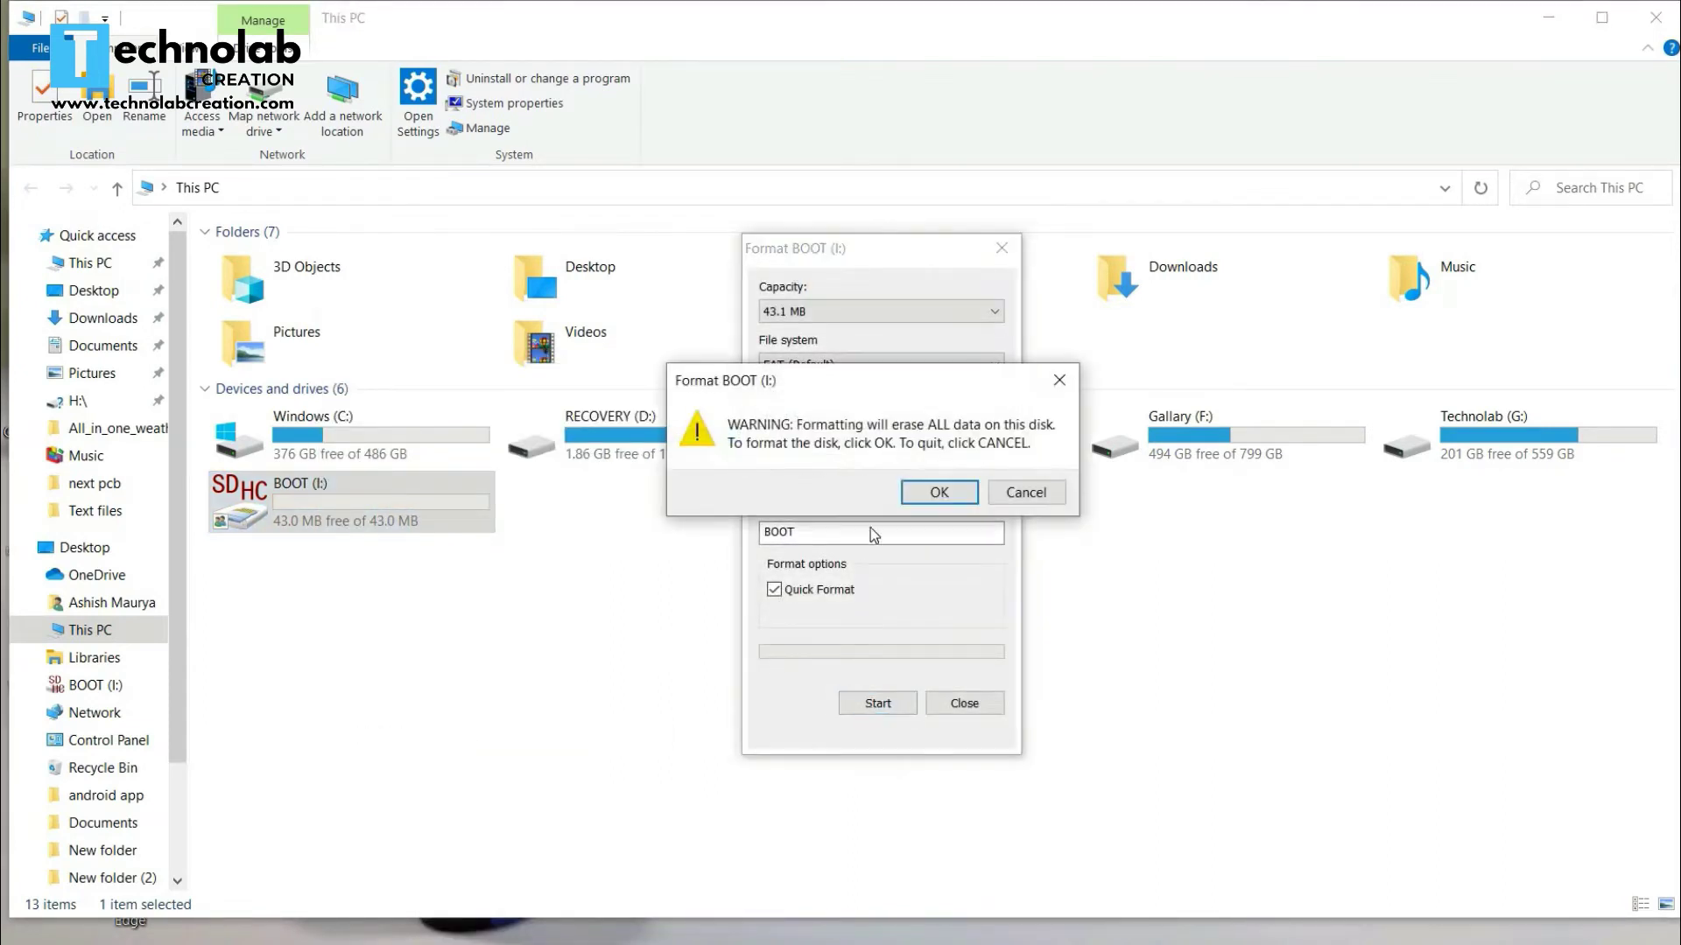
{"action": "left_click", "coordinate": [923, 493]}
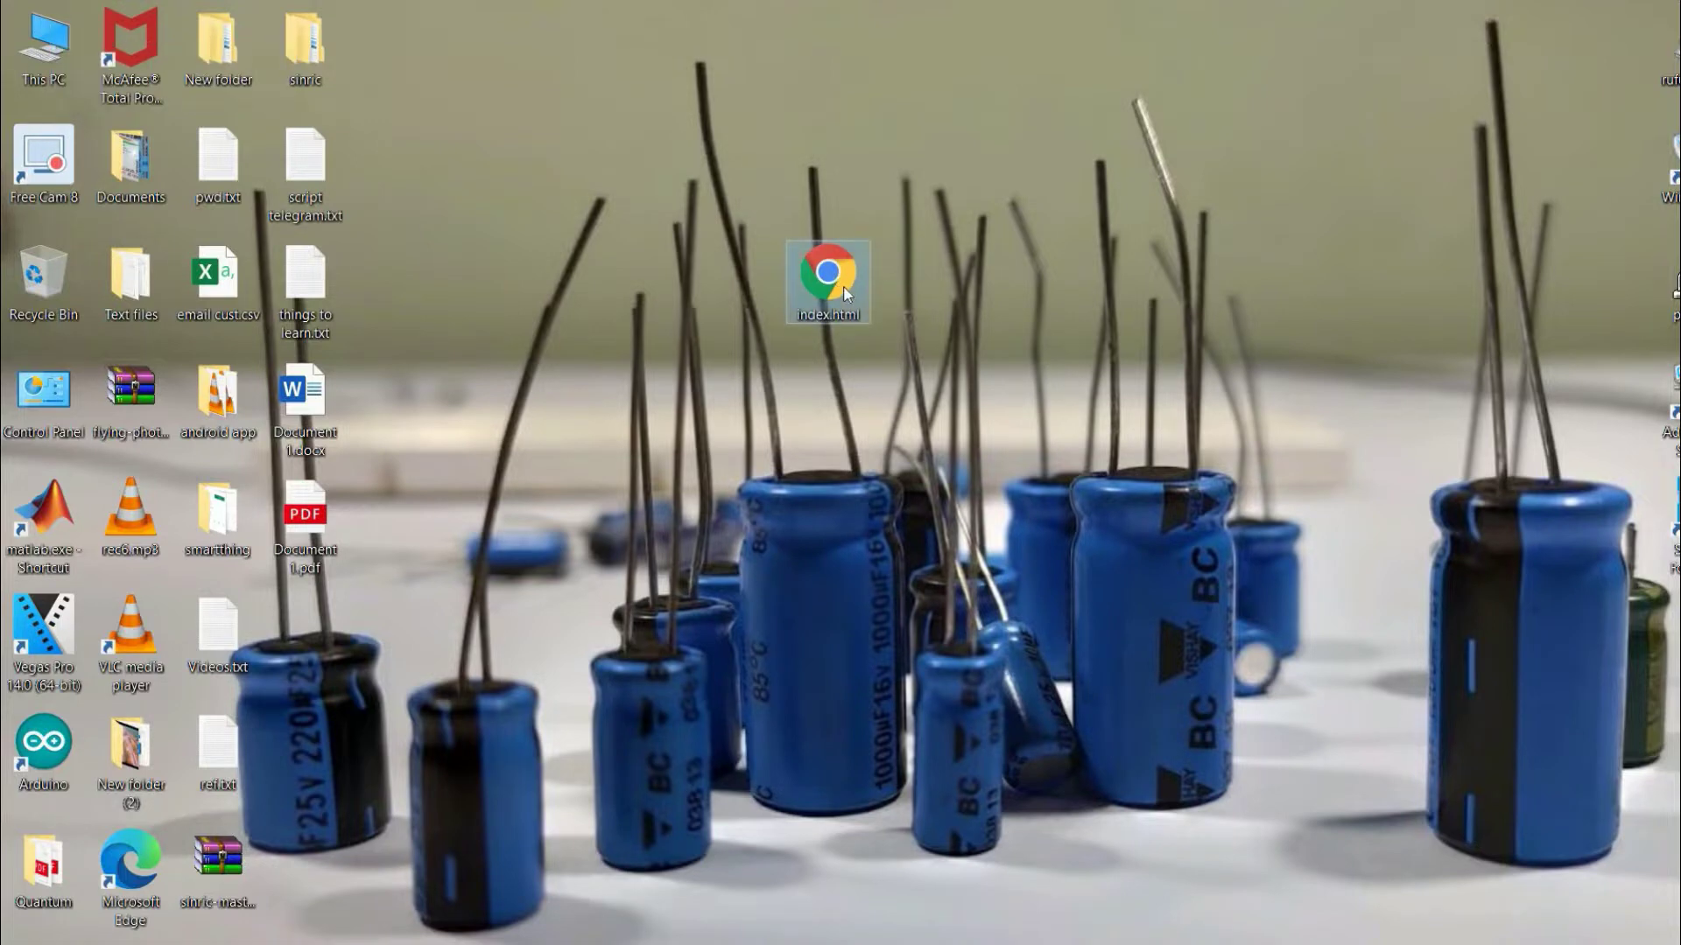
- Copy index.html from the desktop and paste it into the root of BOOT (I:)
{"action": "right_click", "coordinate": [843, 285]}
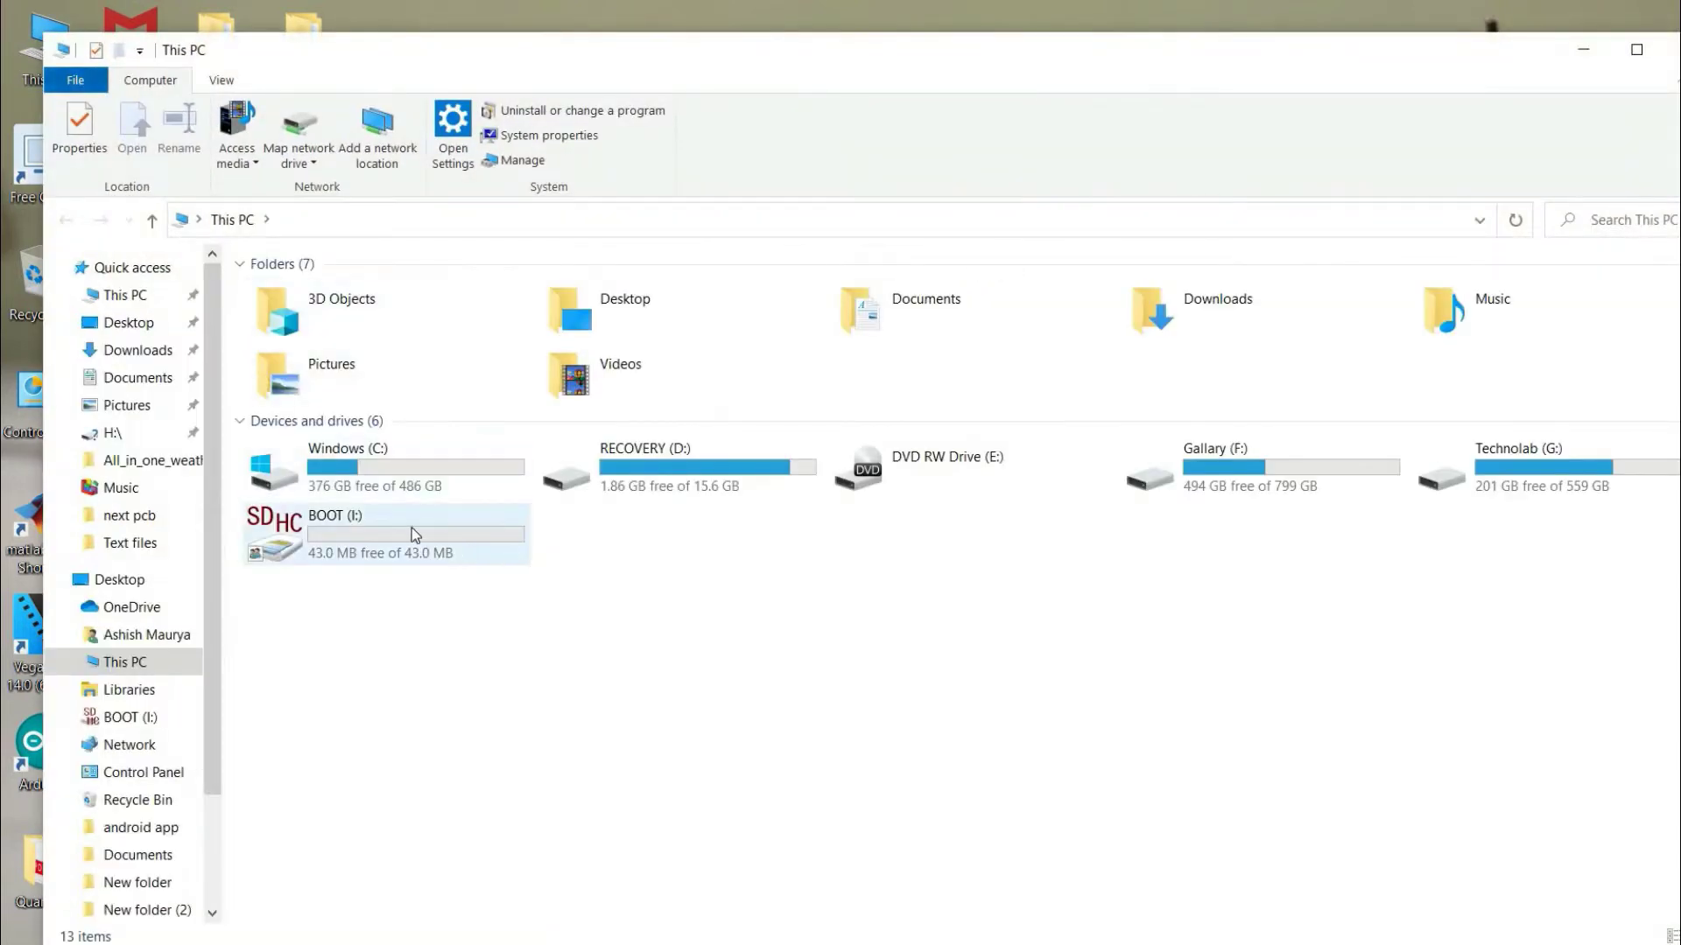
{"action": "double_click", "coordinate": [411, 528]}
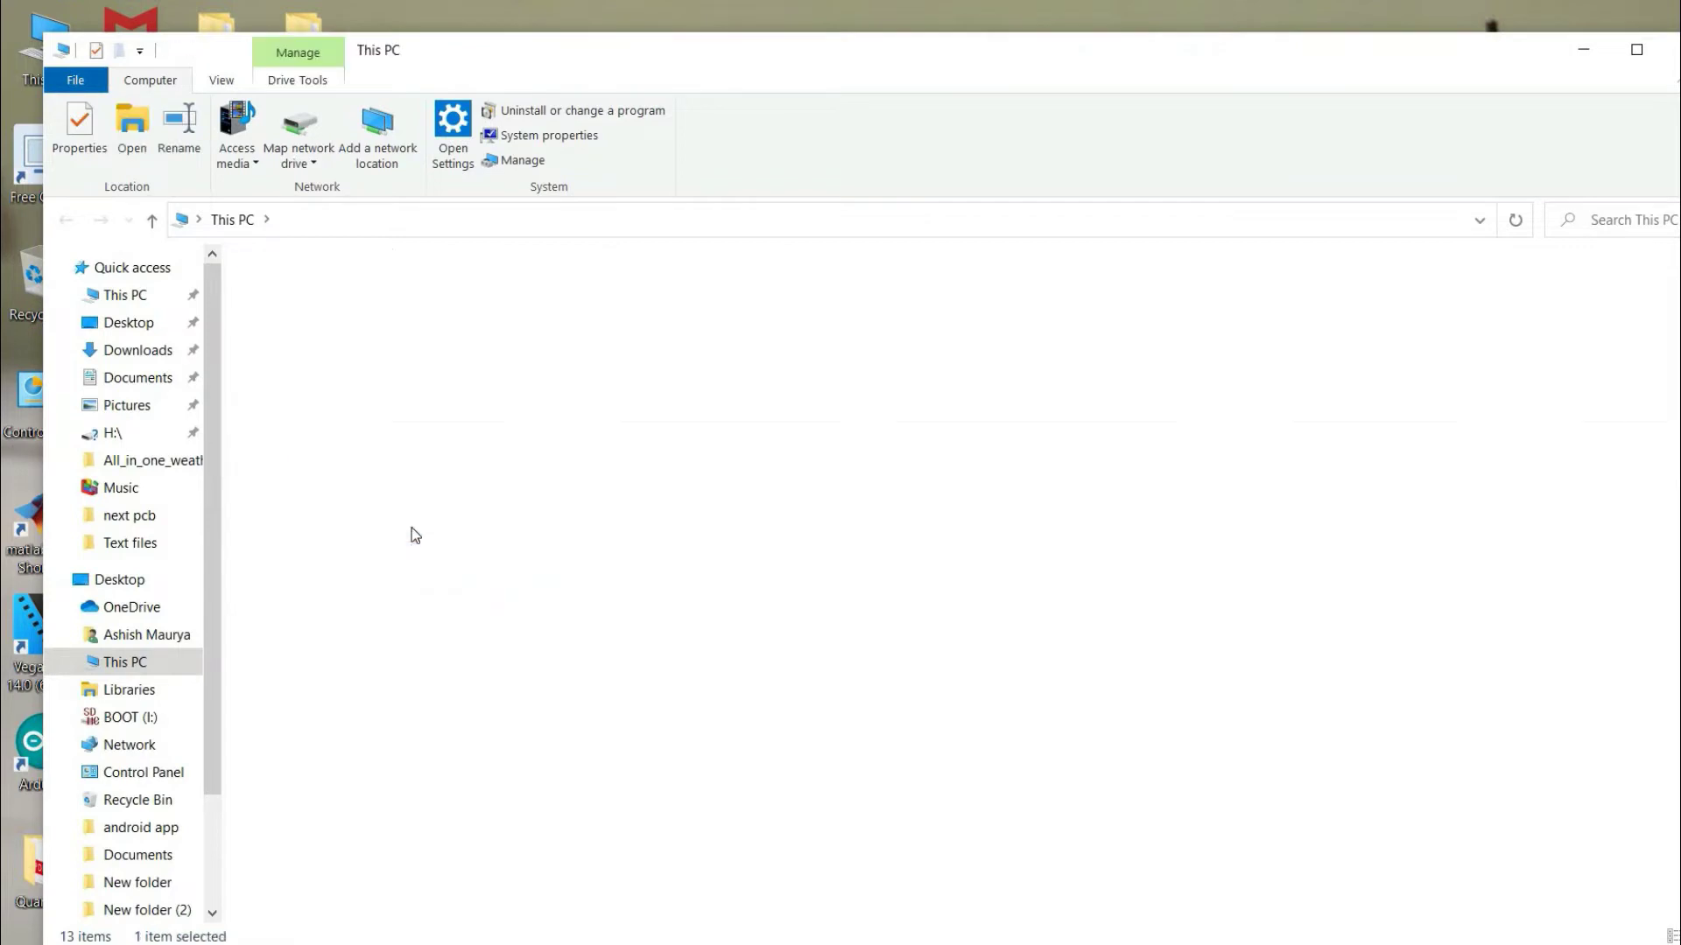
{"action": "right_click", "coordinate": [391, 358]}
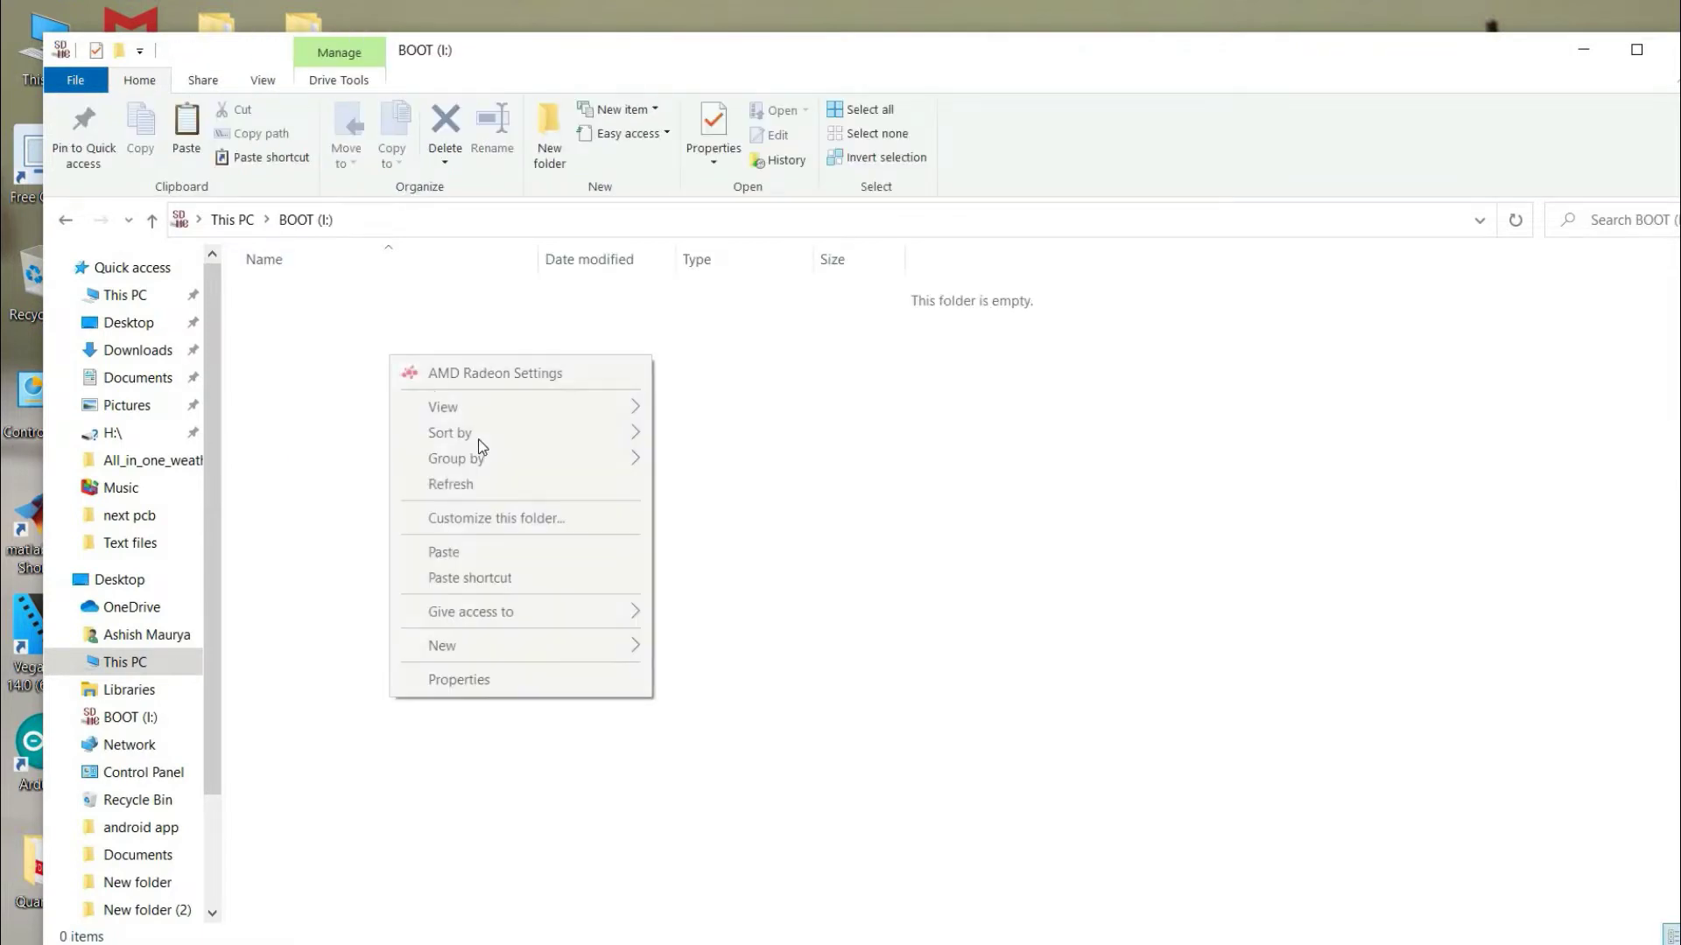
{"action": "left_click", "coordinate": [492, 555]}
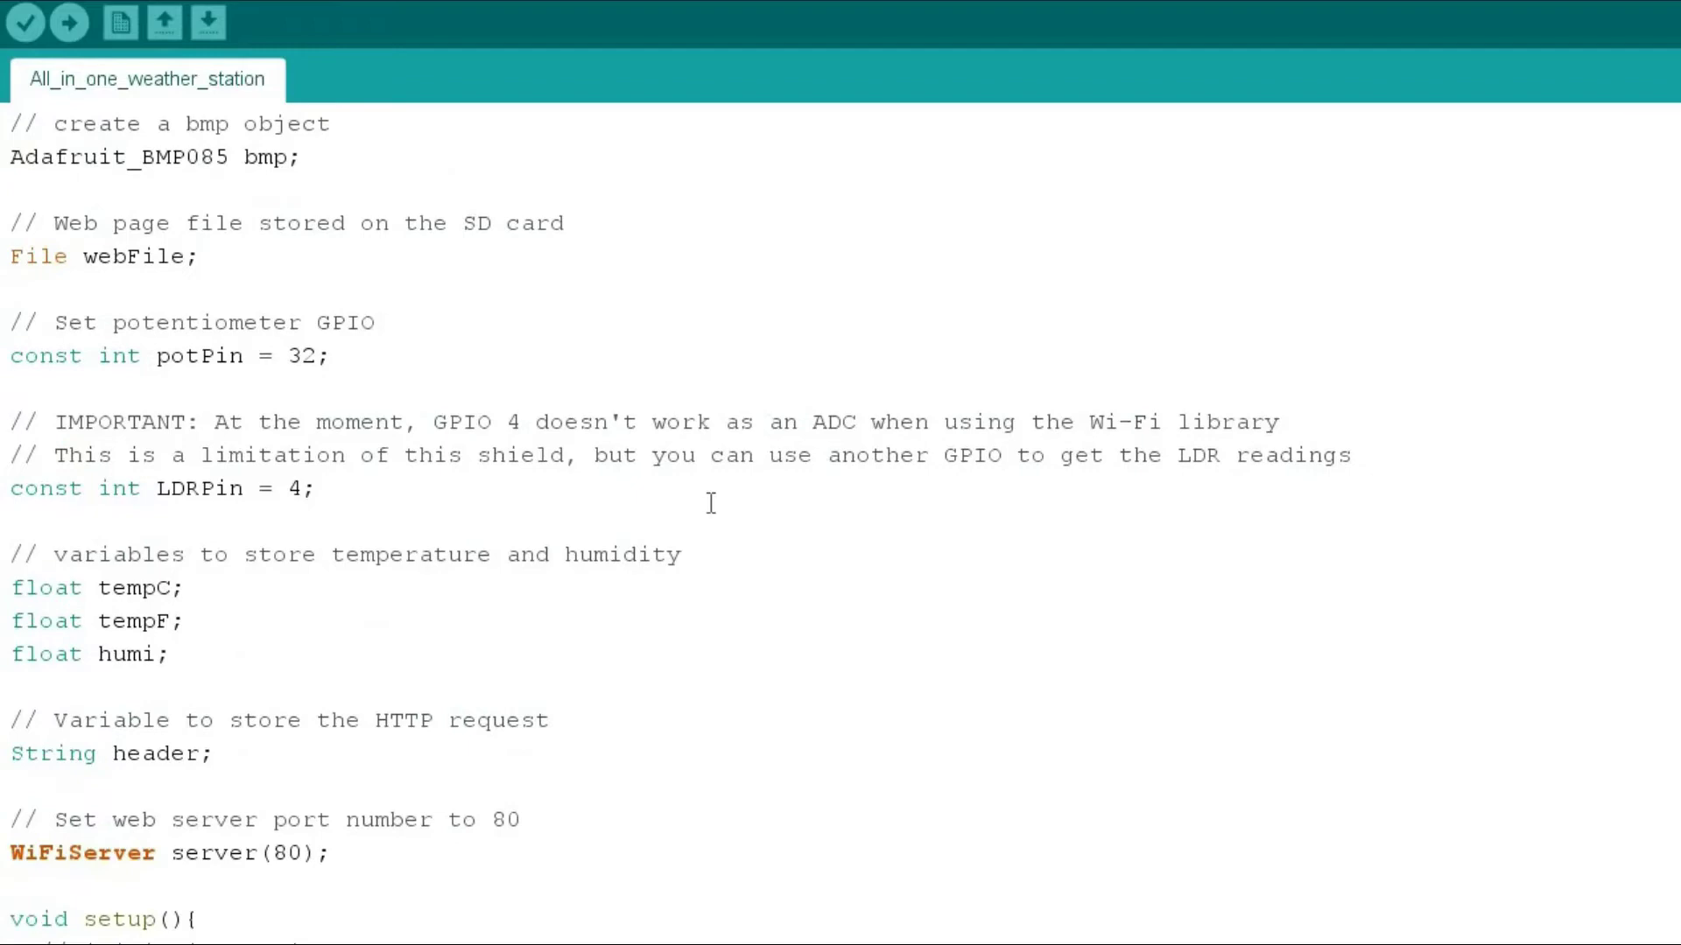
- Check the sketch's Wi-Fi network name and password lines, then compile and upload it to the ESP32
{"action": "scroll", "coordinate": [710, 503], "scroll_direction": "down", "scroll_amount": 7}
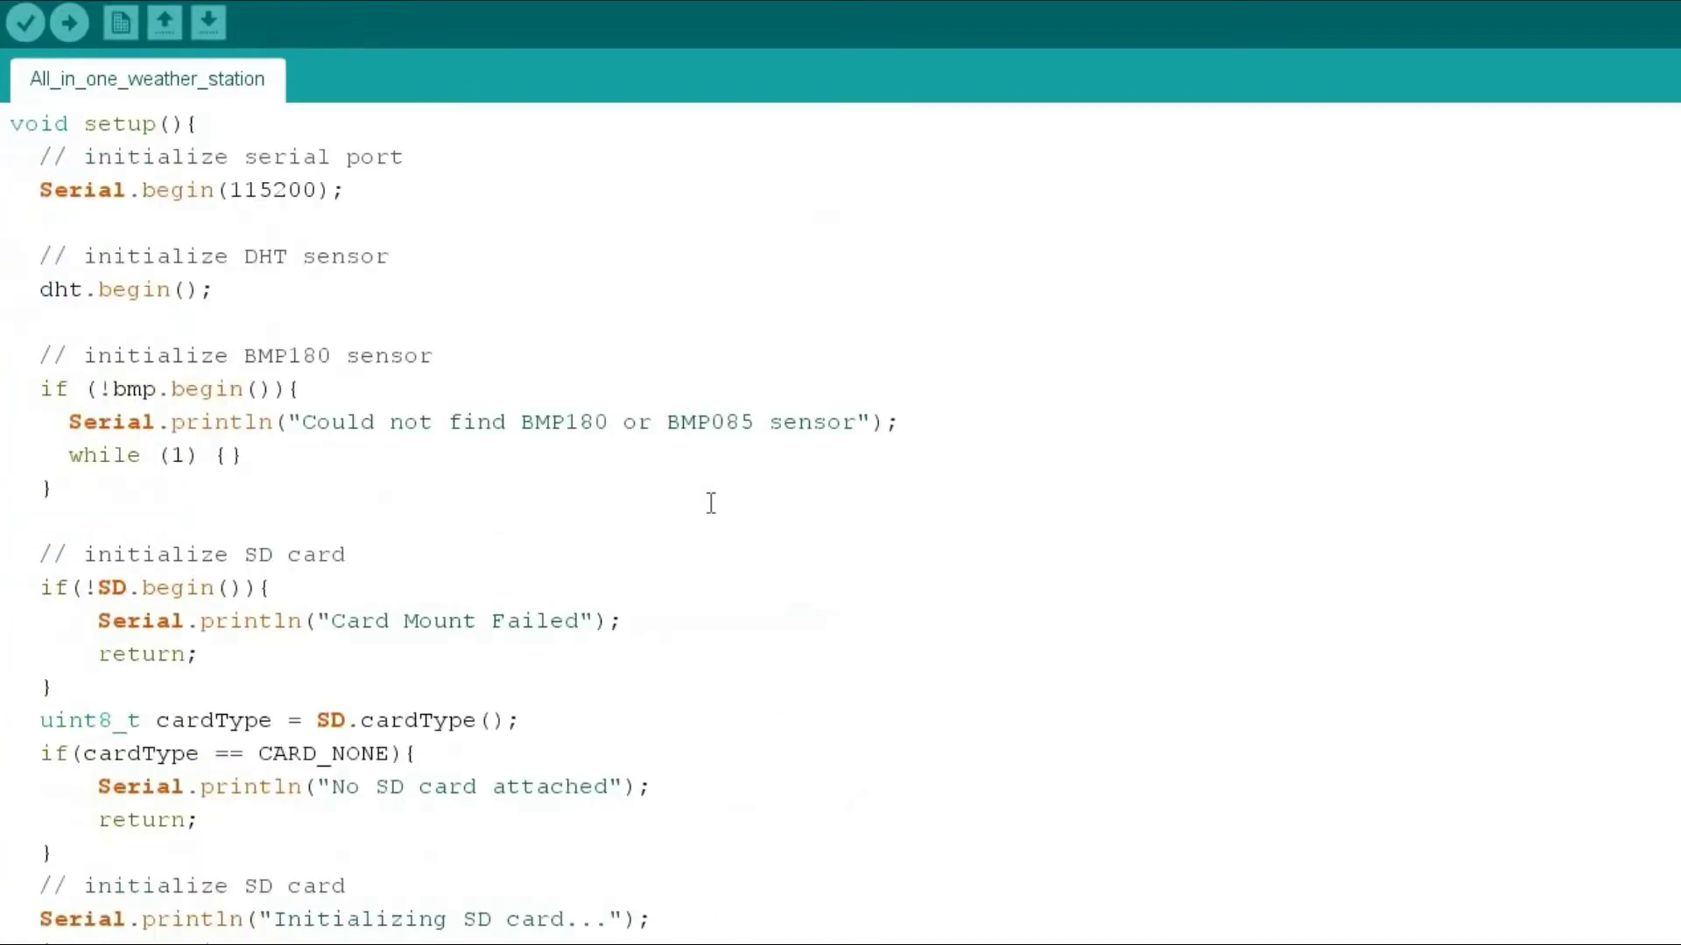
{"action": "scroll", "coordinate": [711, 502], "scroll_direction": "down", "scroll_amount": 3}
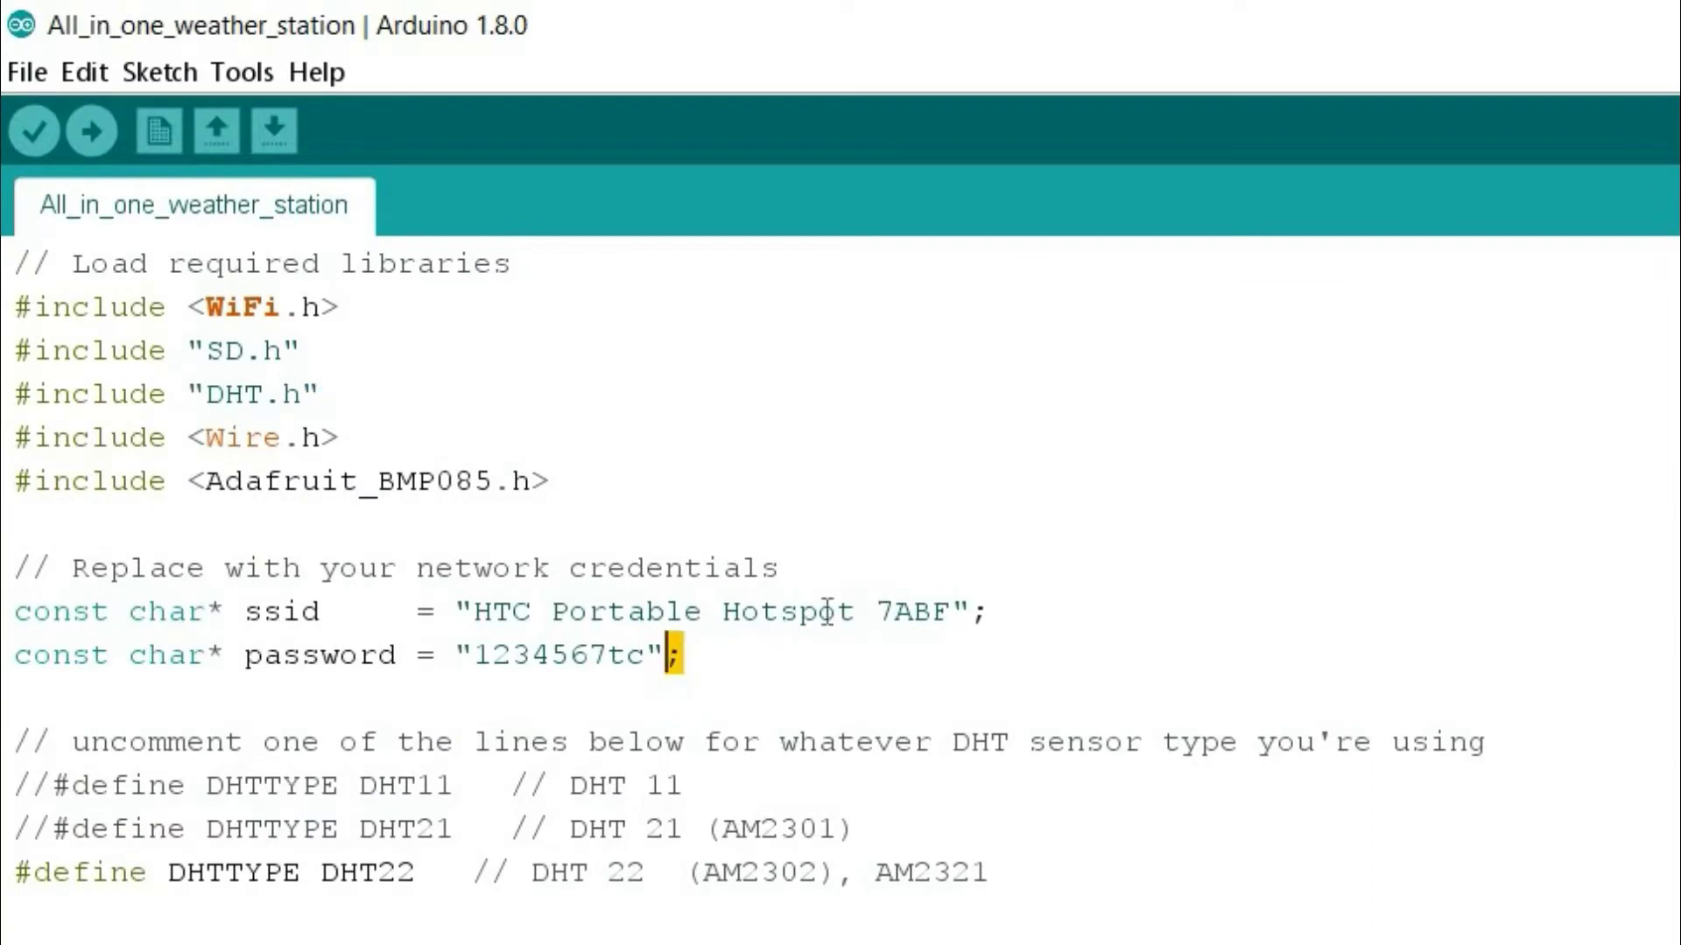
{"action": "left_click_drag", "start_coordinate": [951, 611], "coordinate": [497, 604]}
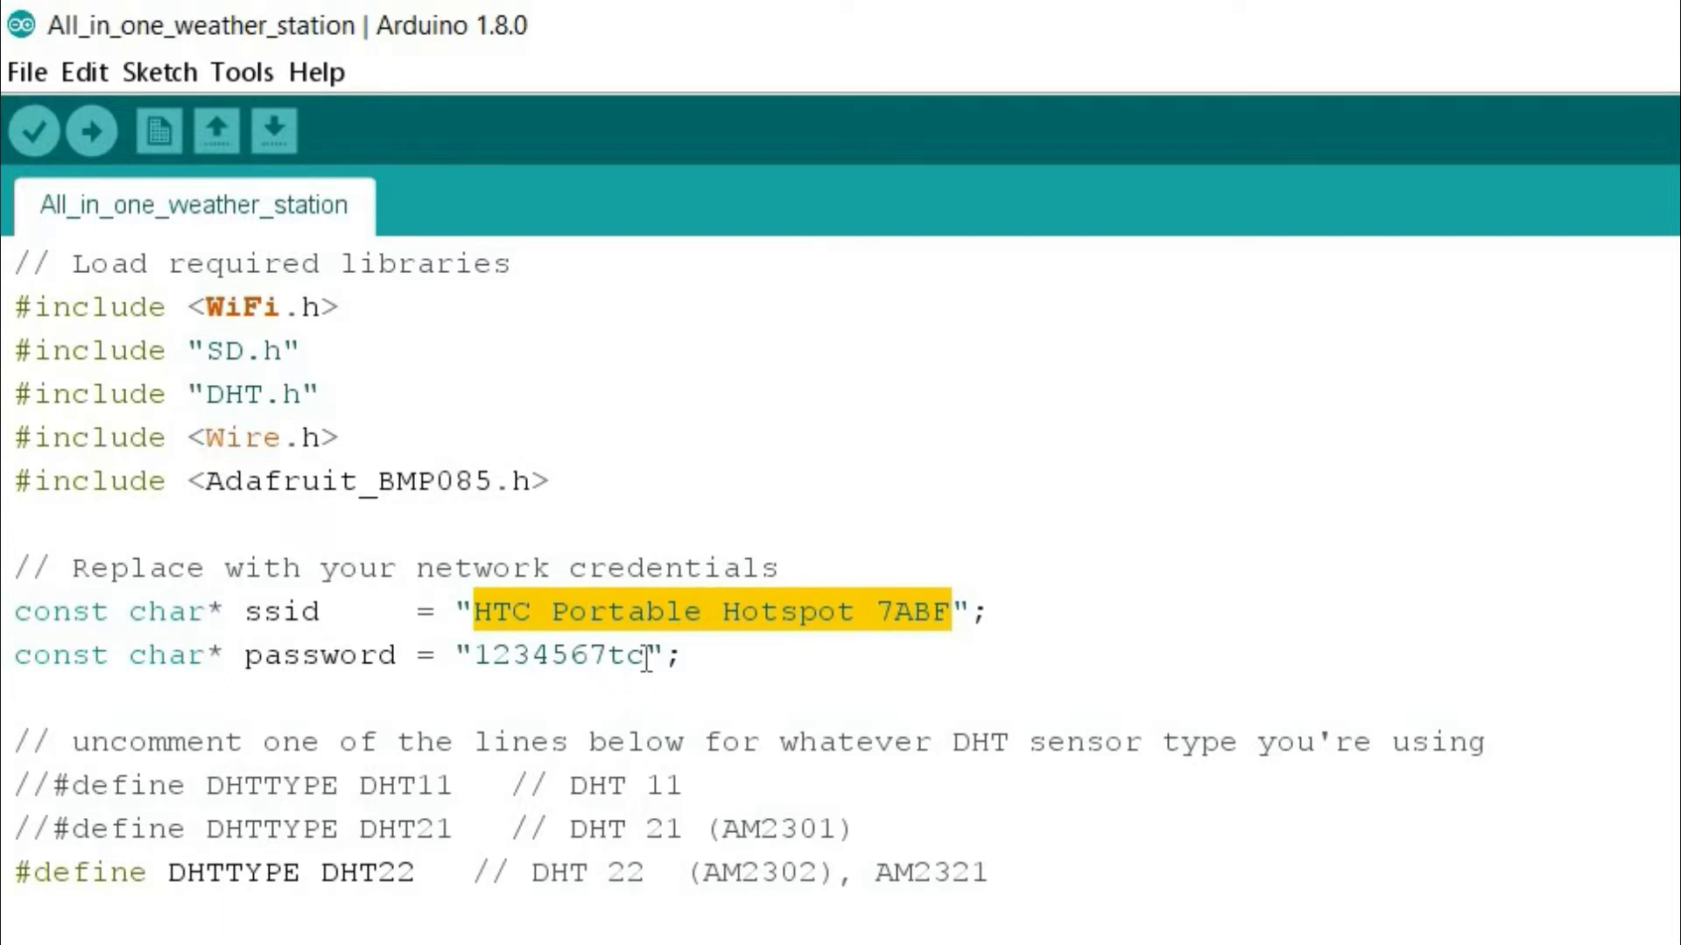
{"action": "left_click_drag", "start_coordinate": [646, 656], "coordinate": [470, 637]}
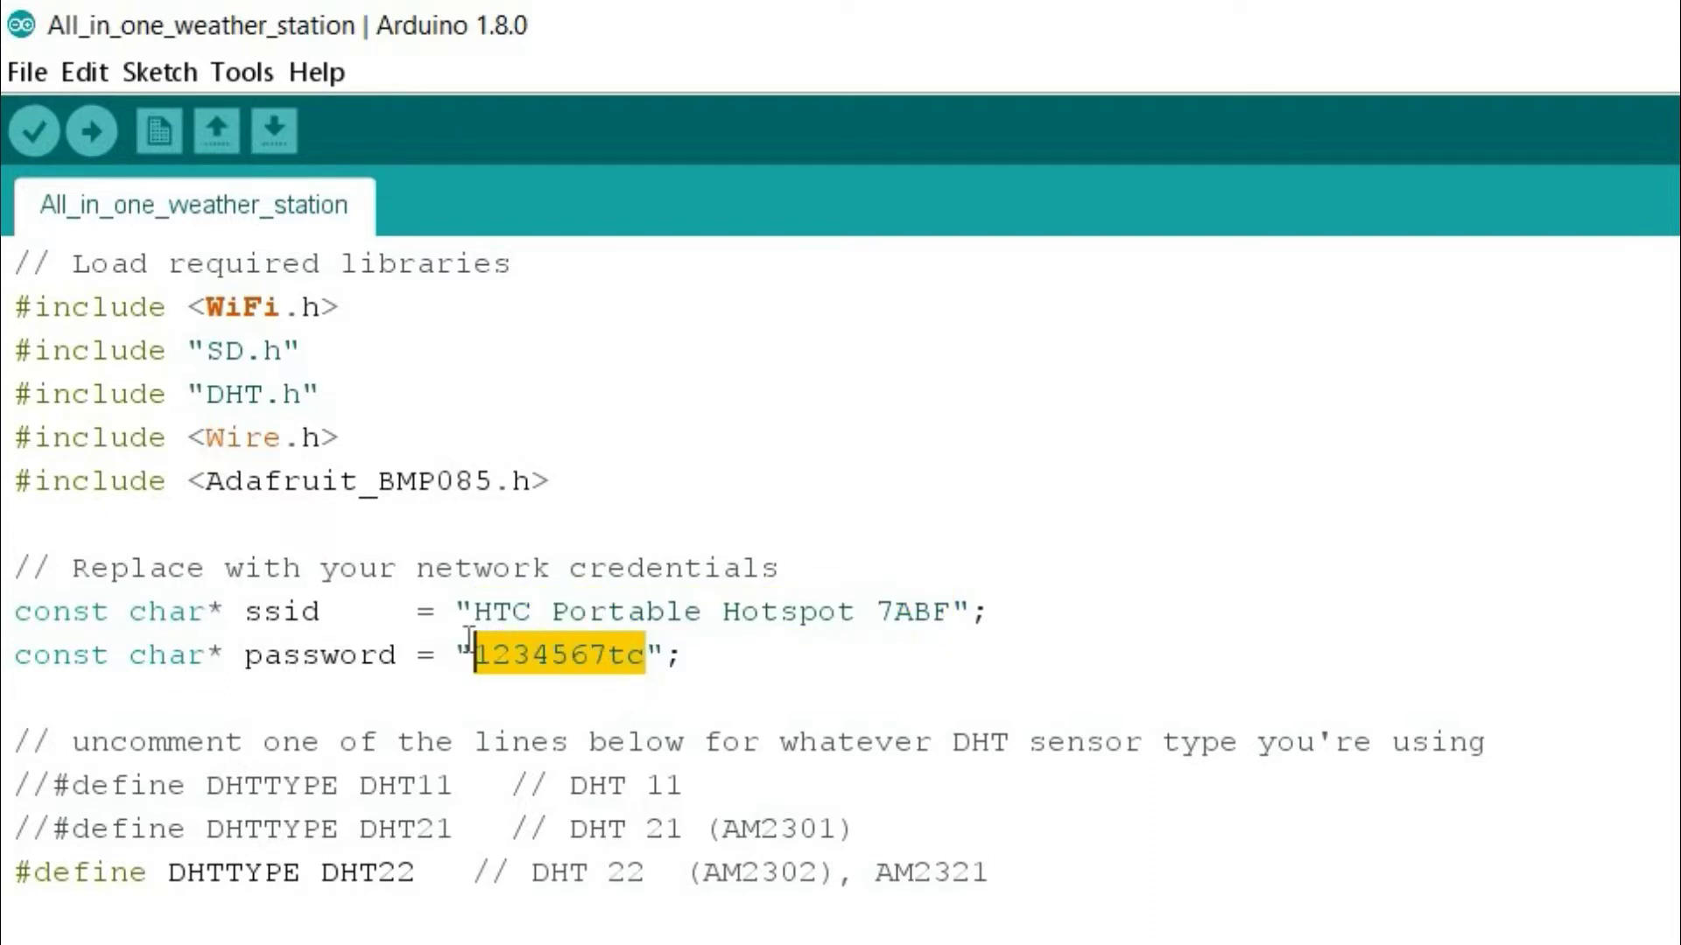
{"action": "left_click", "coordinate": [742, 671]}
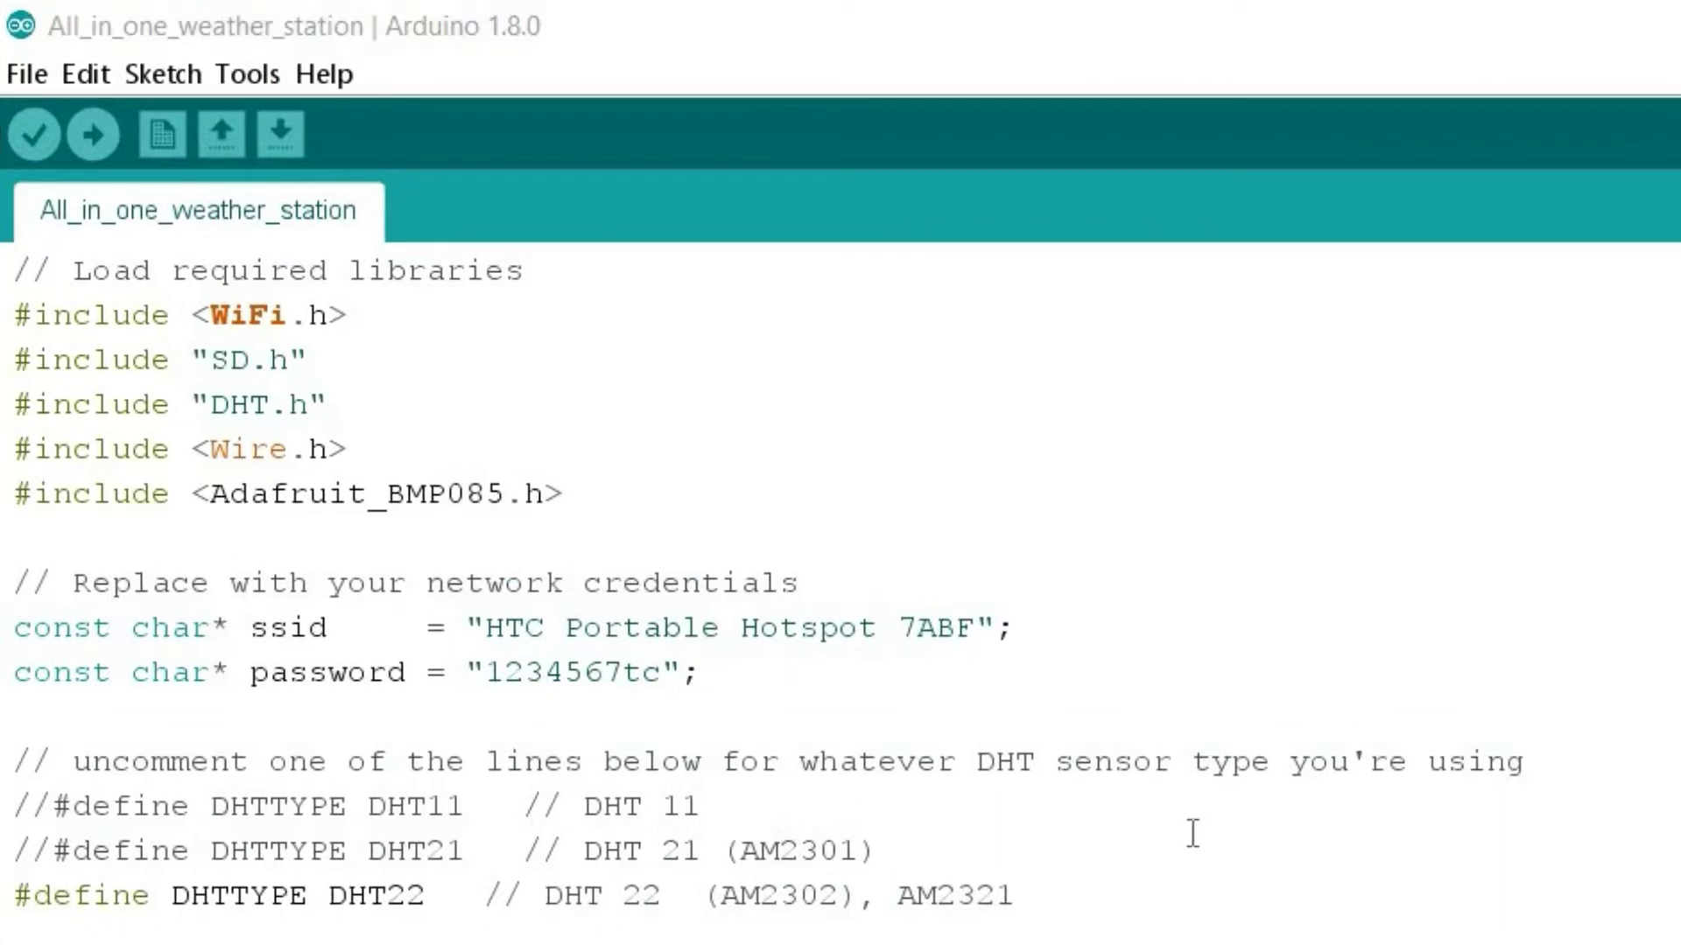
{"action": "left_click", "coordinate": [93, 134]}
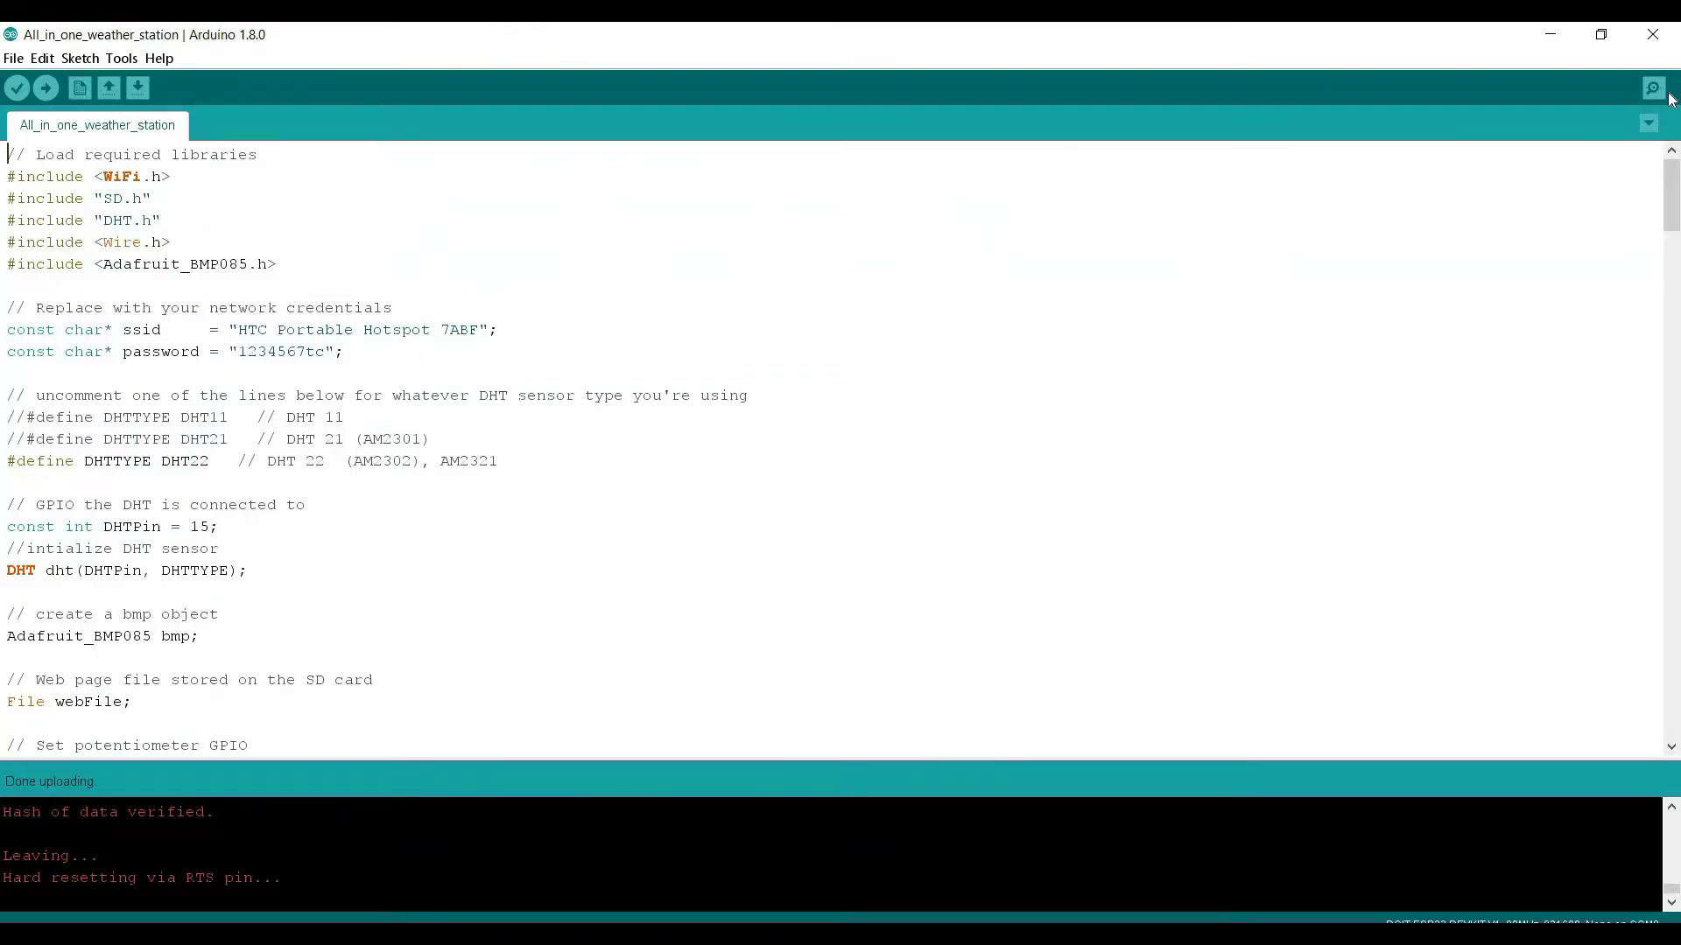
- Copy IP address 192.168.43.139 from the Serial Monitor output, then switch to Chrome
{"action": "left_click", "coordinate": [1655, 91]}
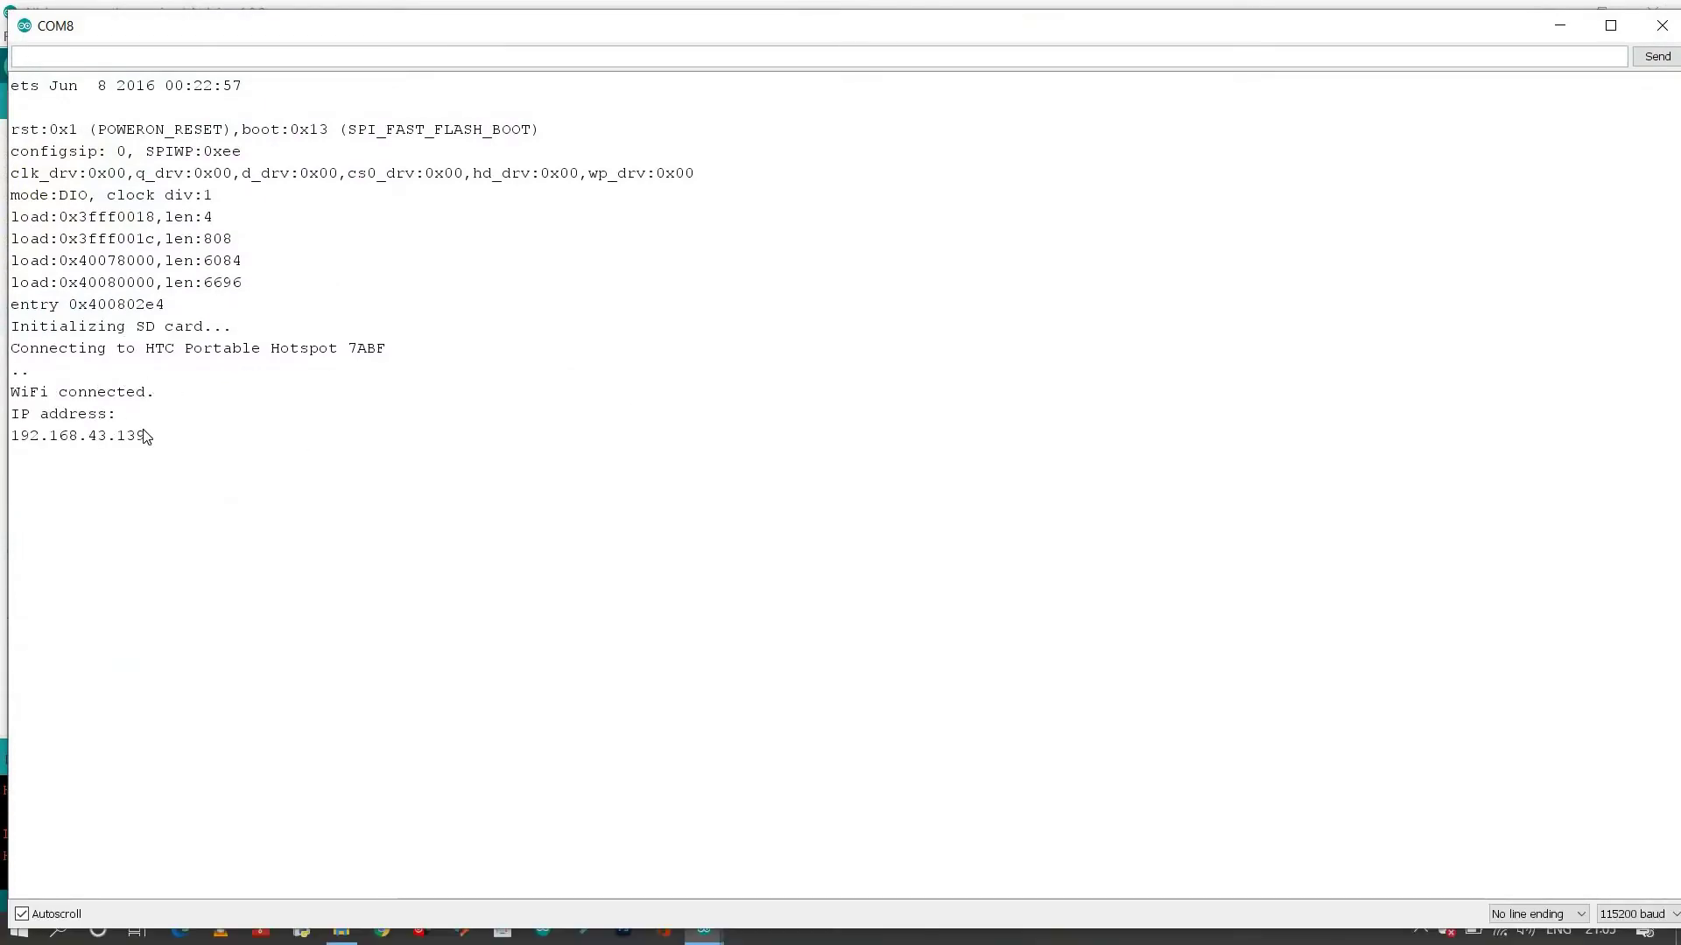
{"action": "left_click_drag", "start_coordinate": [74, 441], "coordinate": [23, 446]}
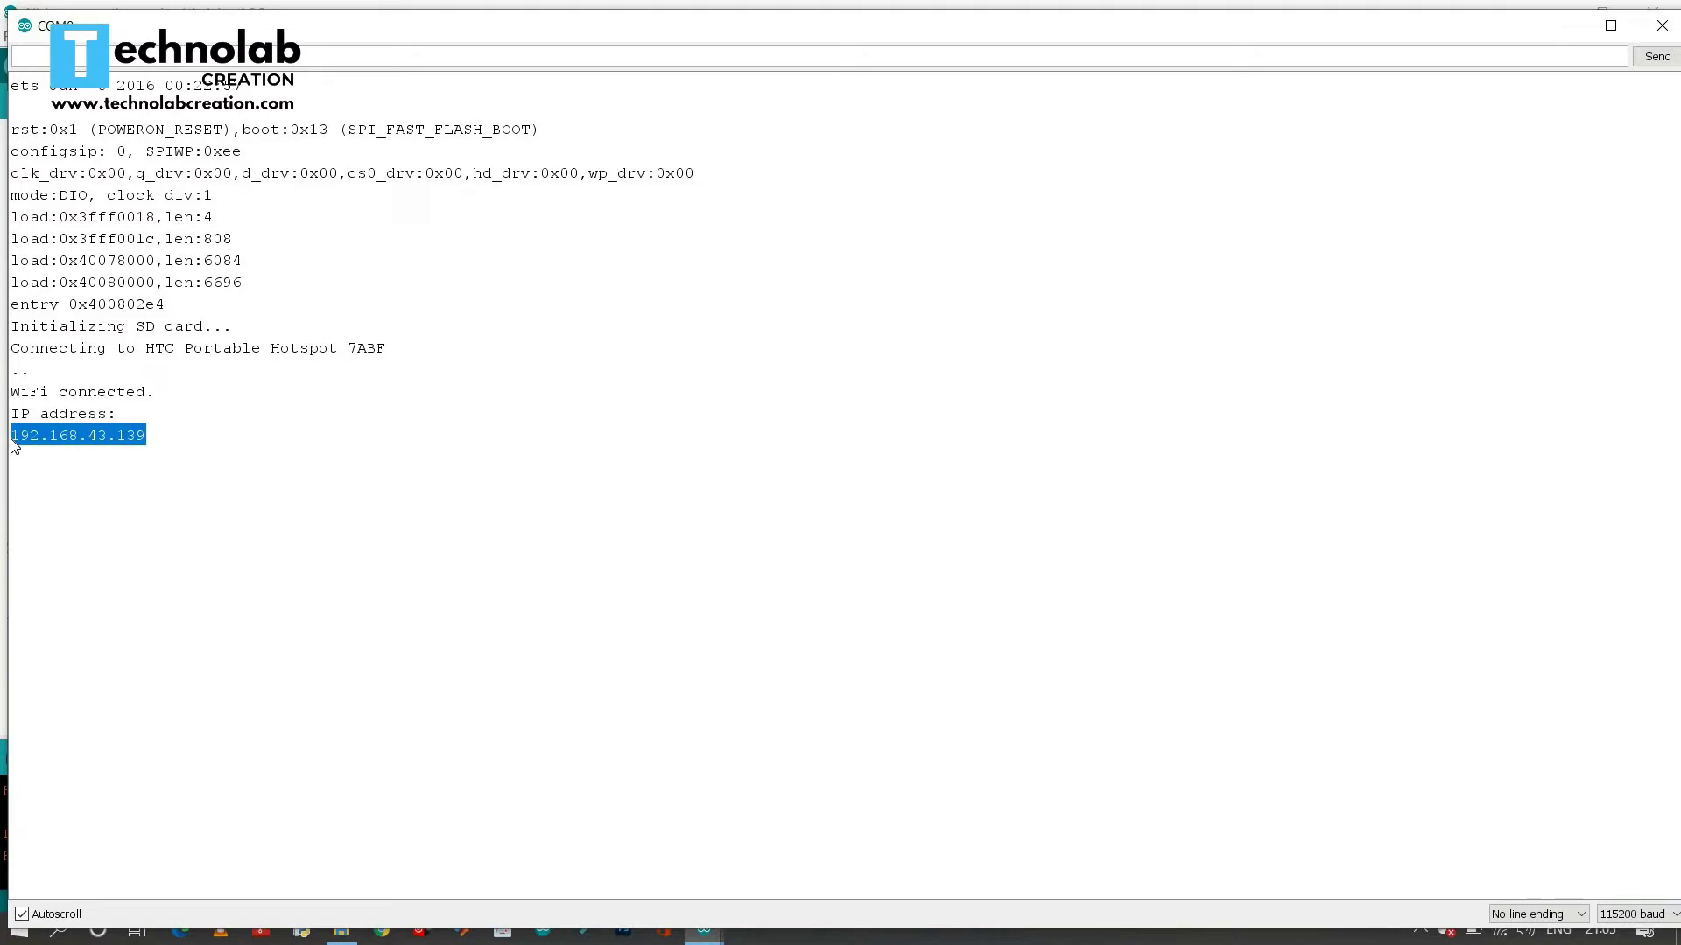
{"action": "left_click", "coordinate": [1559, 24]}
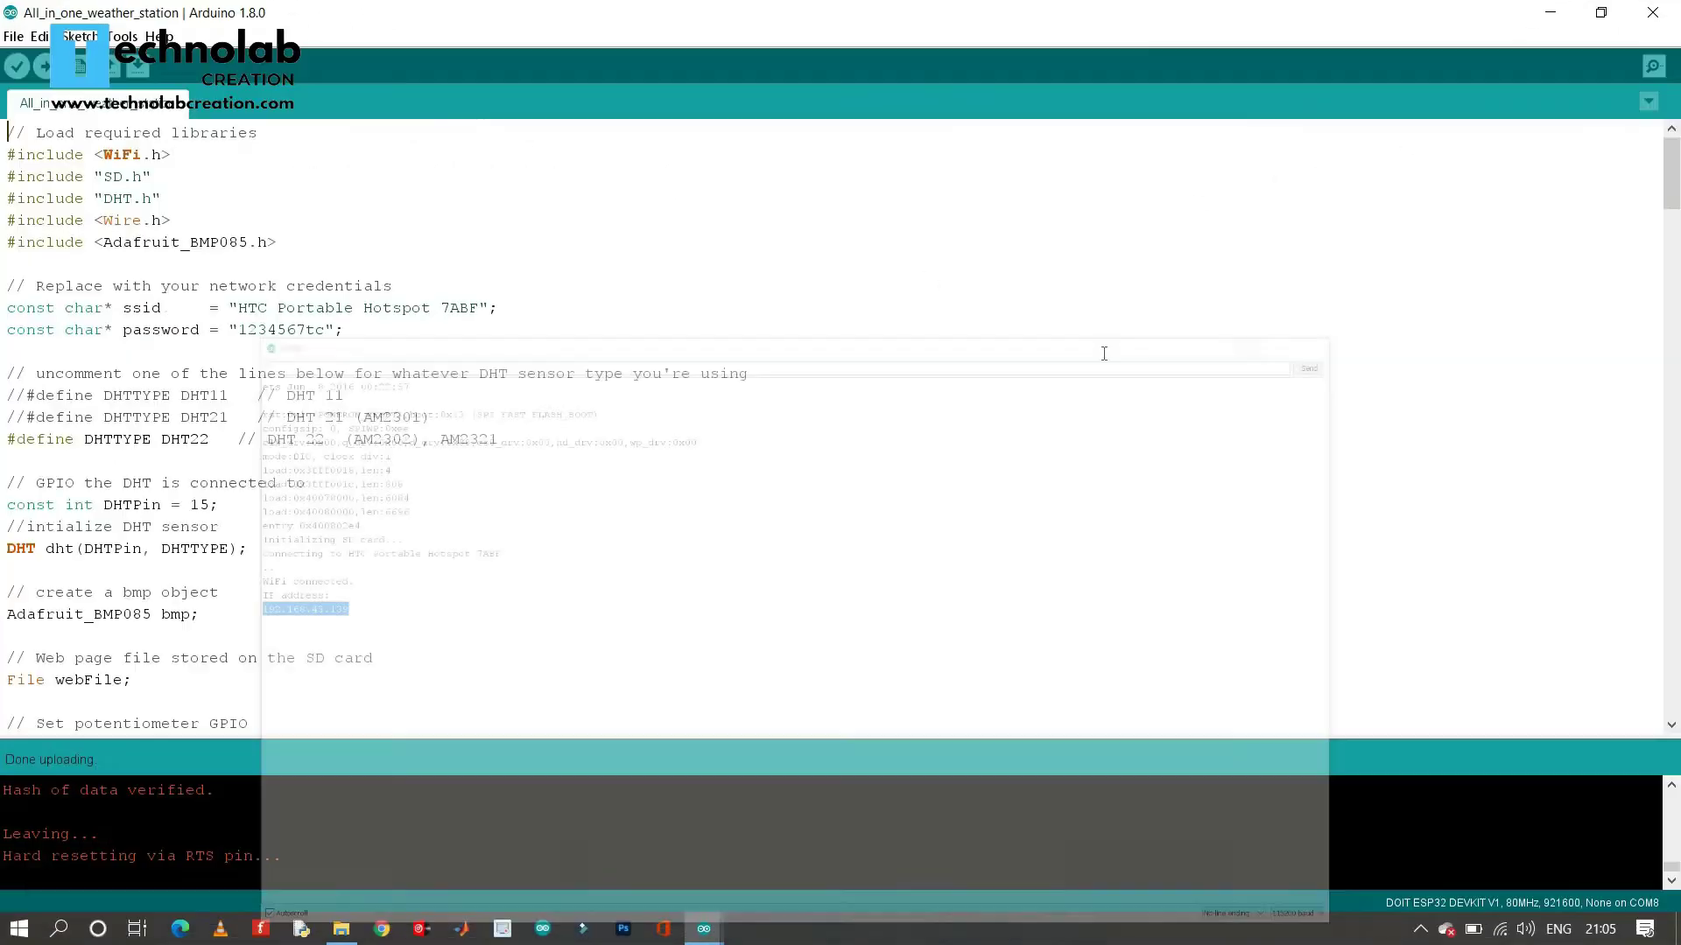
{"action": "left_click", "coordinate": [382, 929]}
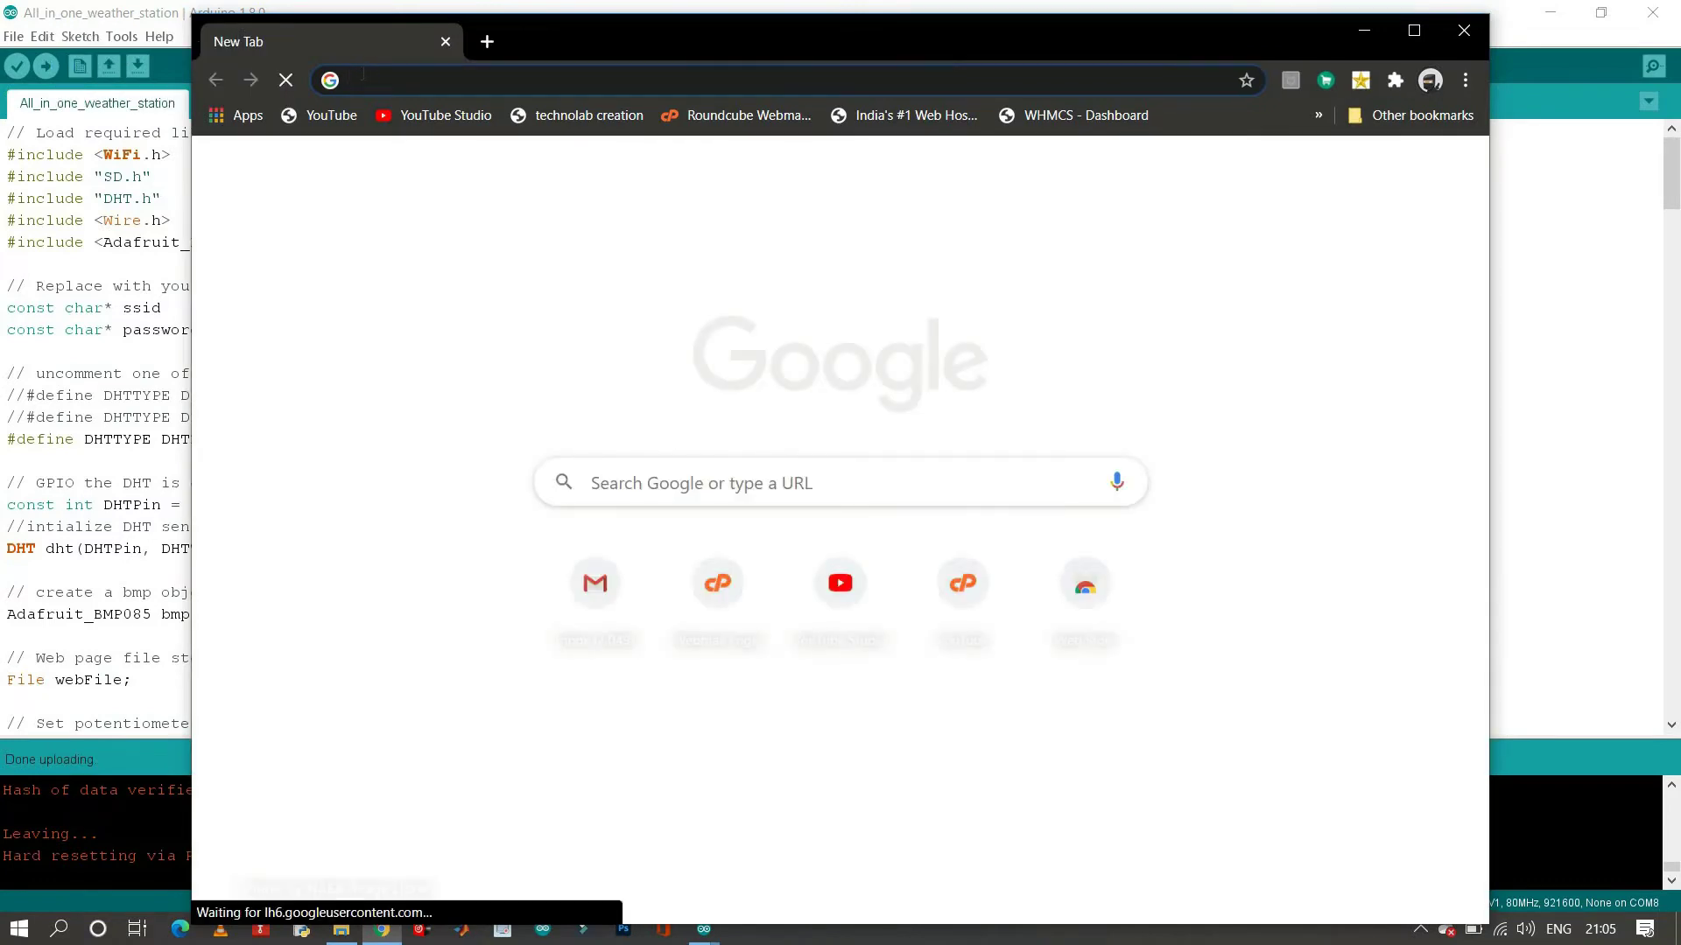
- Paste 192.168.43.139 into the address bar and load the ESP32 Weather Station page
{"action": "type", "text": "192.168.43.139"}
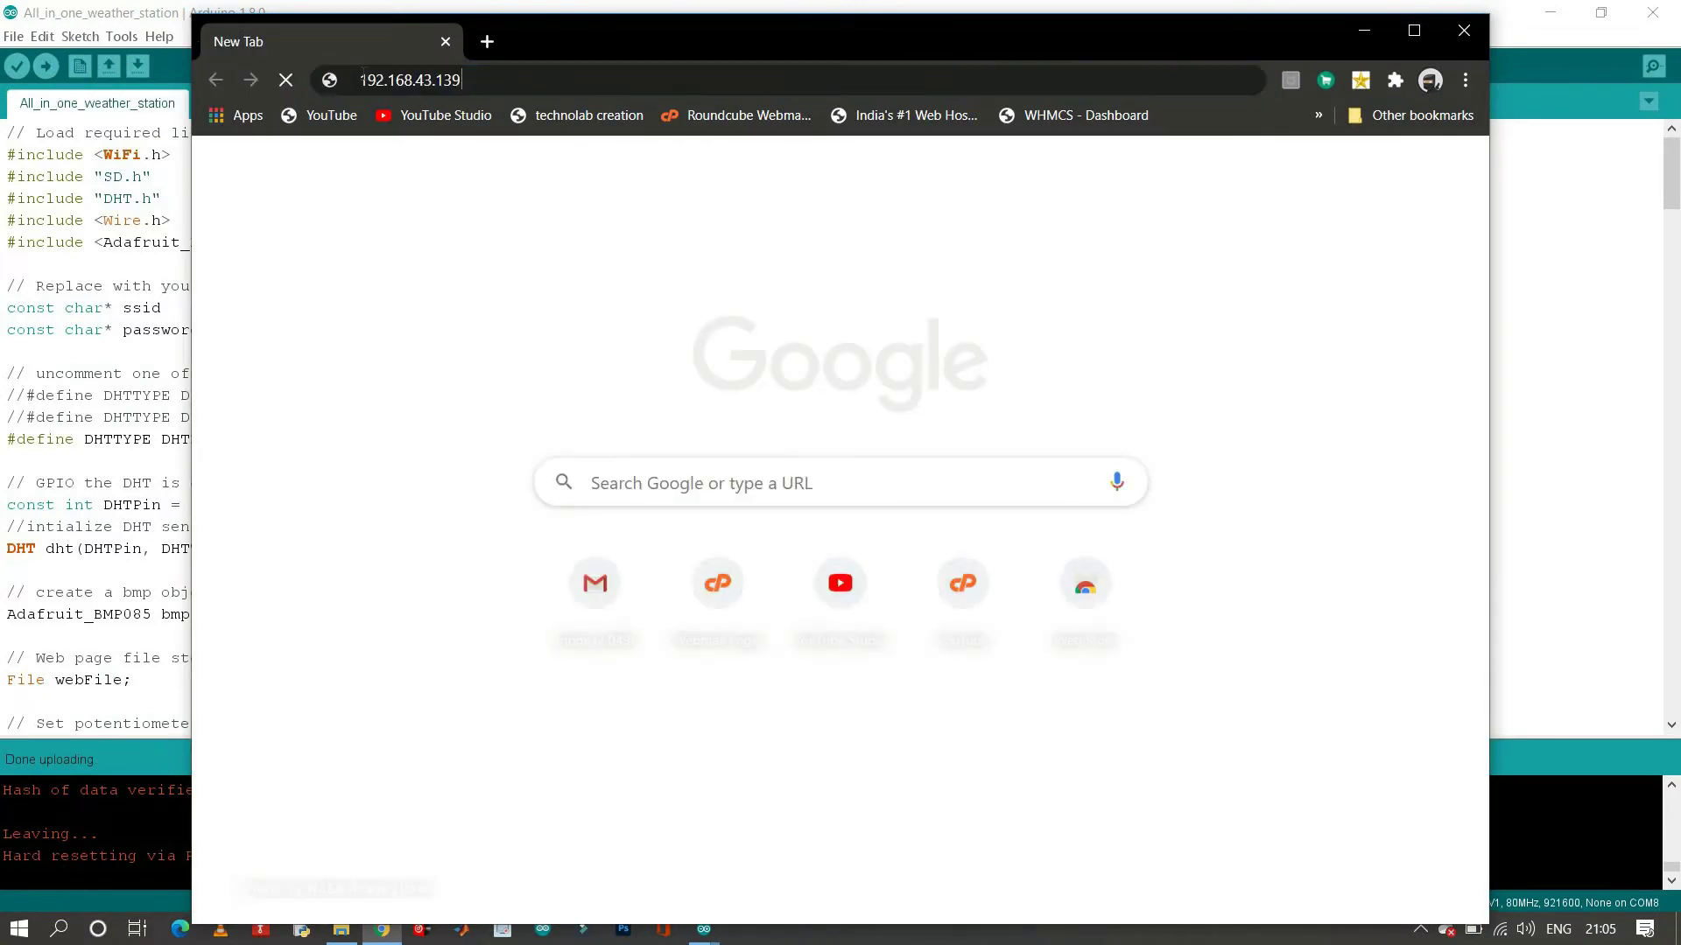
{"action": "key", "text": "Return"}
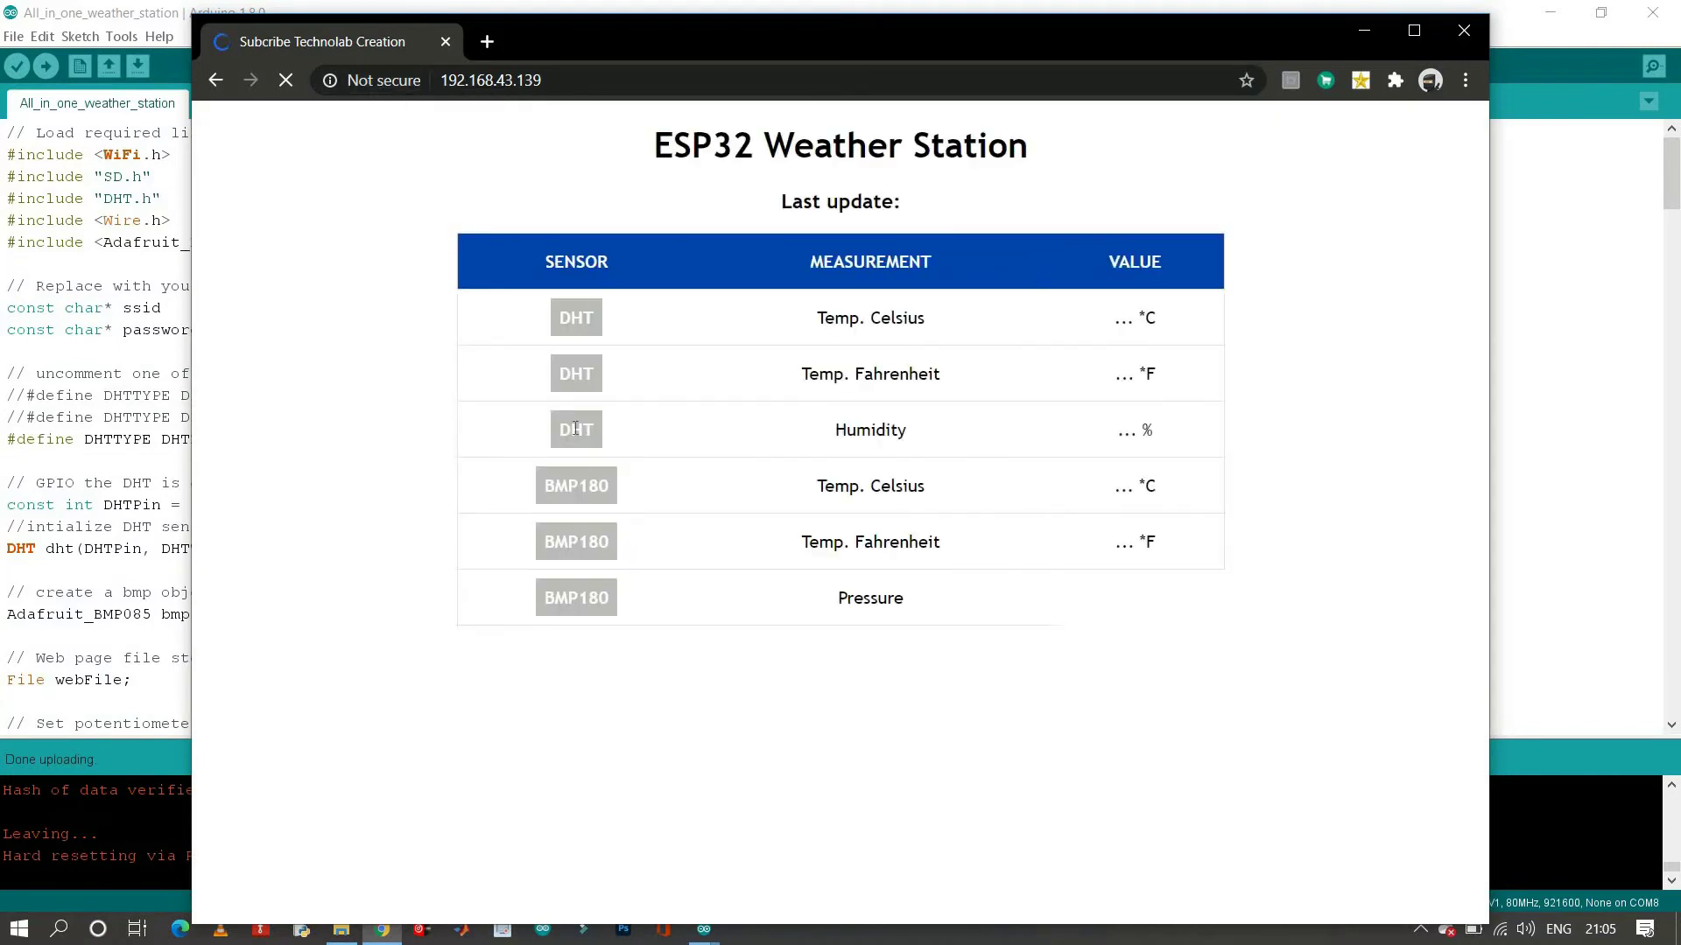